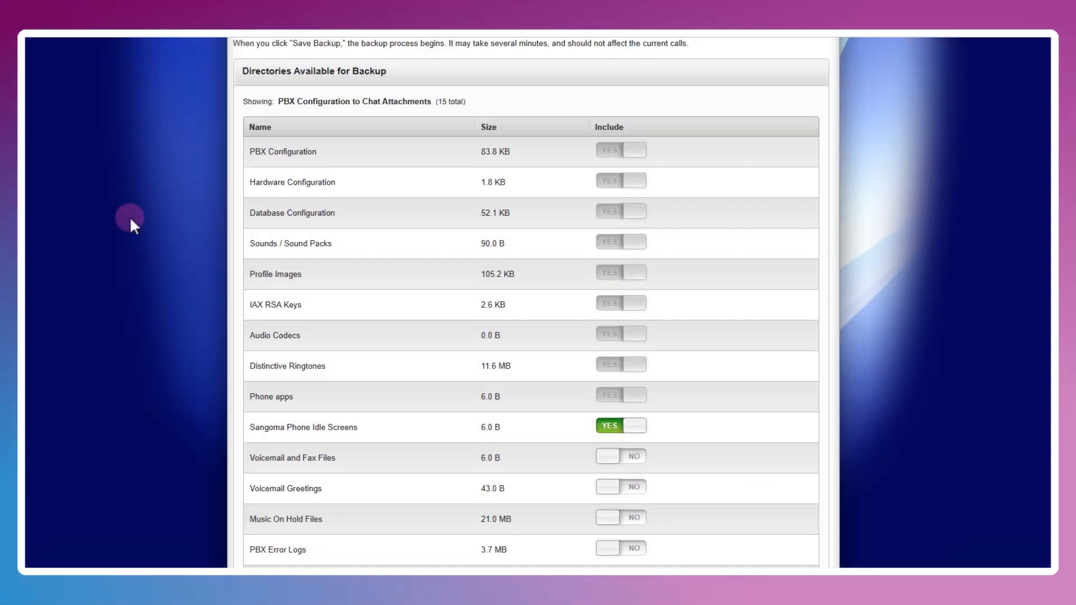
- Save a 29.3 MB backup that includes the Sangoma Phone Idle Screens directory
scroll(130, 216, down, 5)
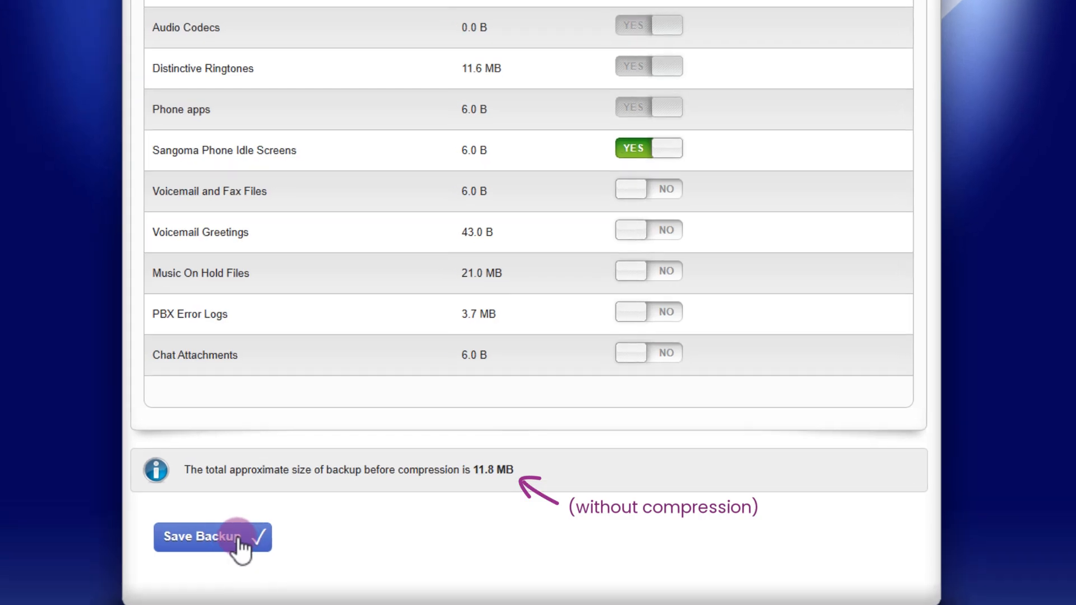
click(241, 538)
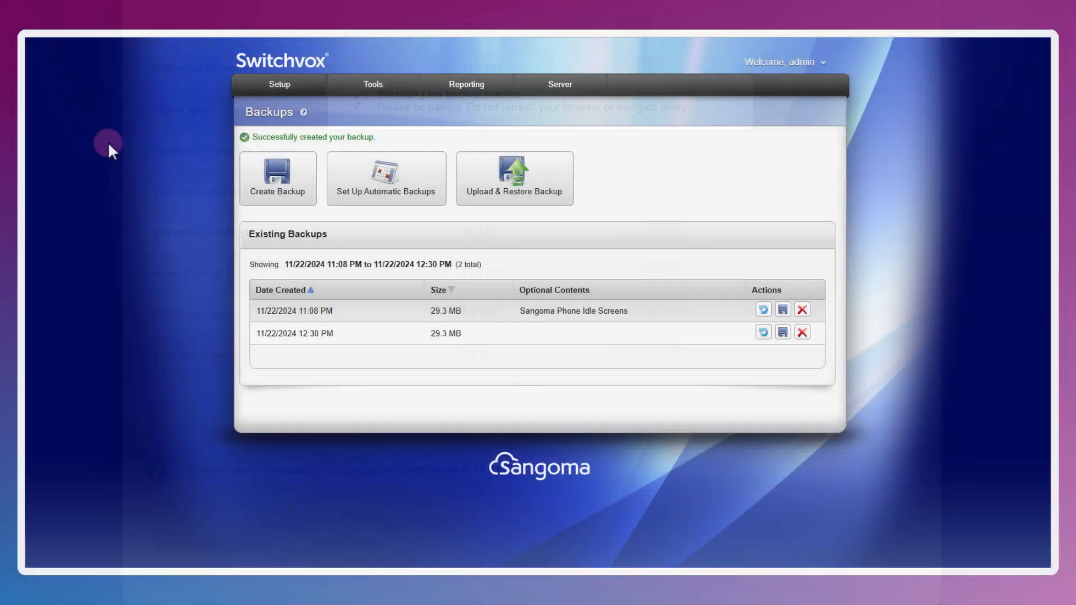
- Check the Call Recording settings under Tools, then reach the Set Up Automatic Backups page
mouse_move(320, 104)
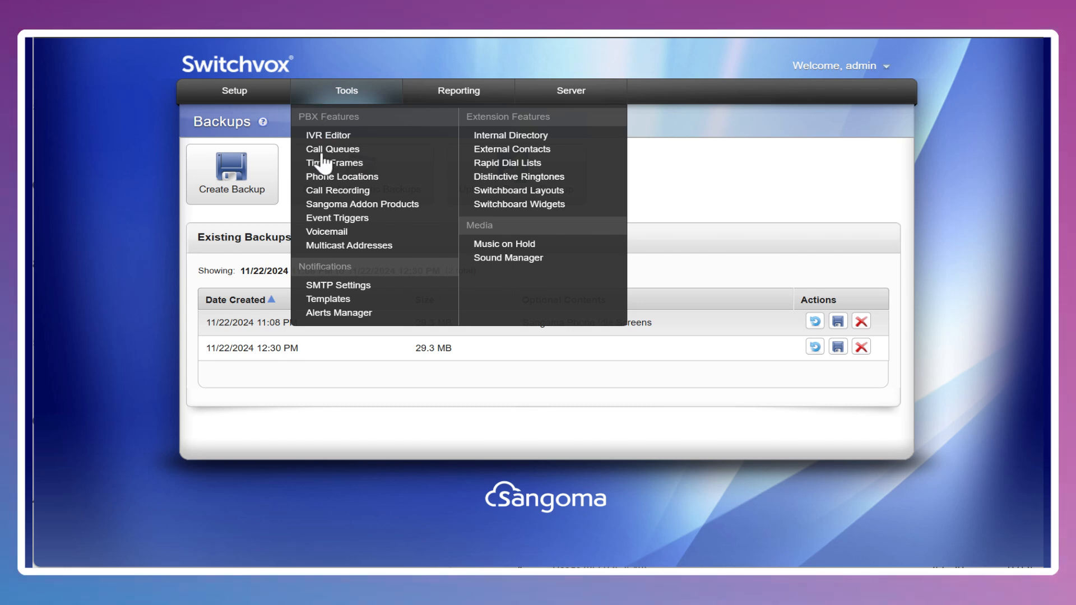
click(323, 192)
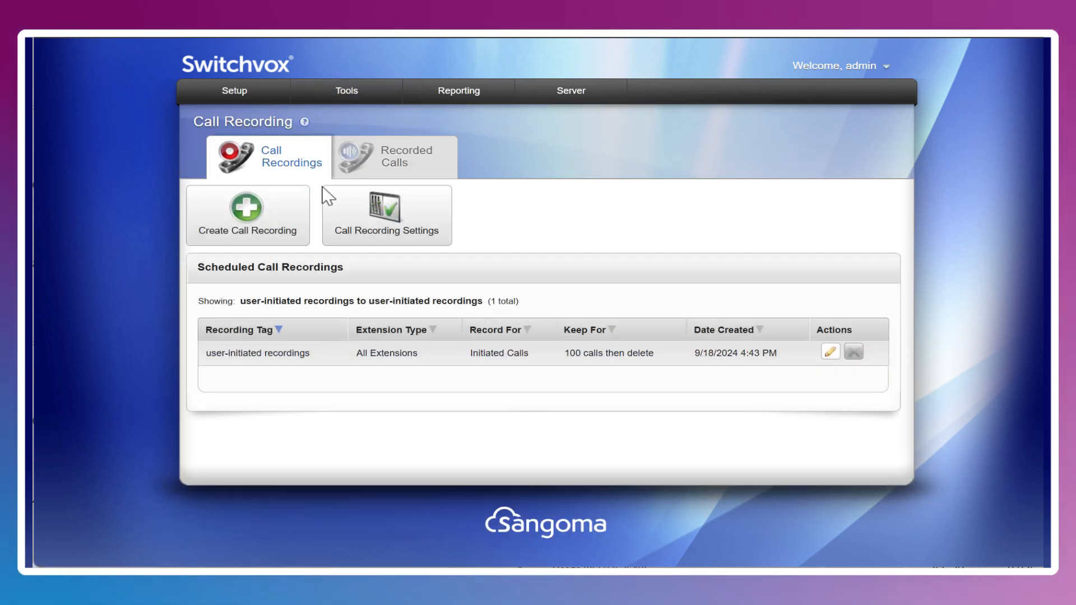
click(439, 215)
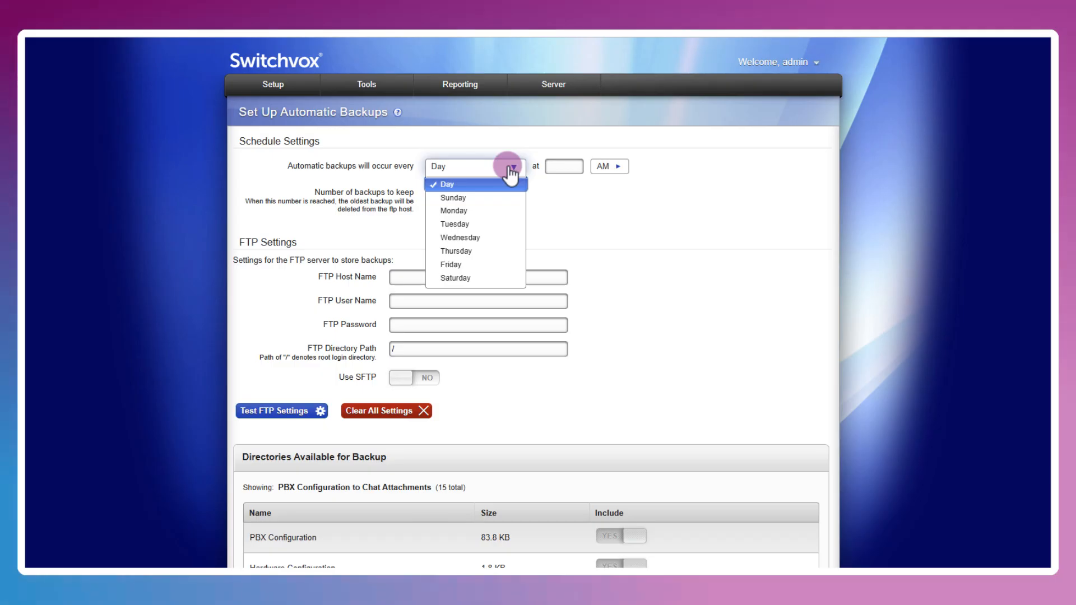
- Set automatic backups to every Day at 1:00 AM, keeping 7 backups, and save
click(571, 191)
click(566, 167)
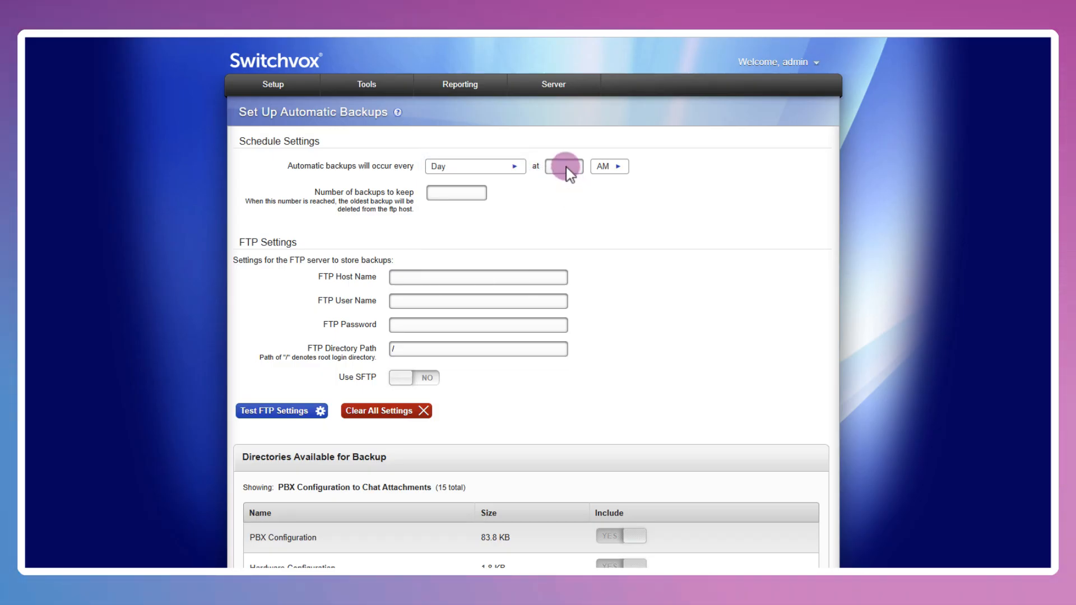
click(565, 166)
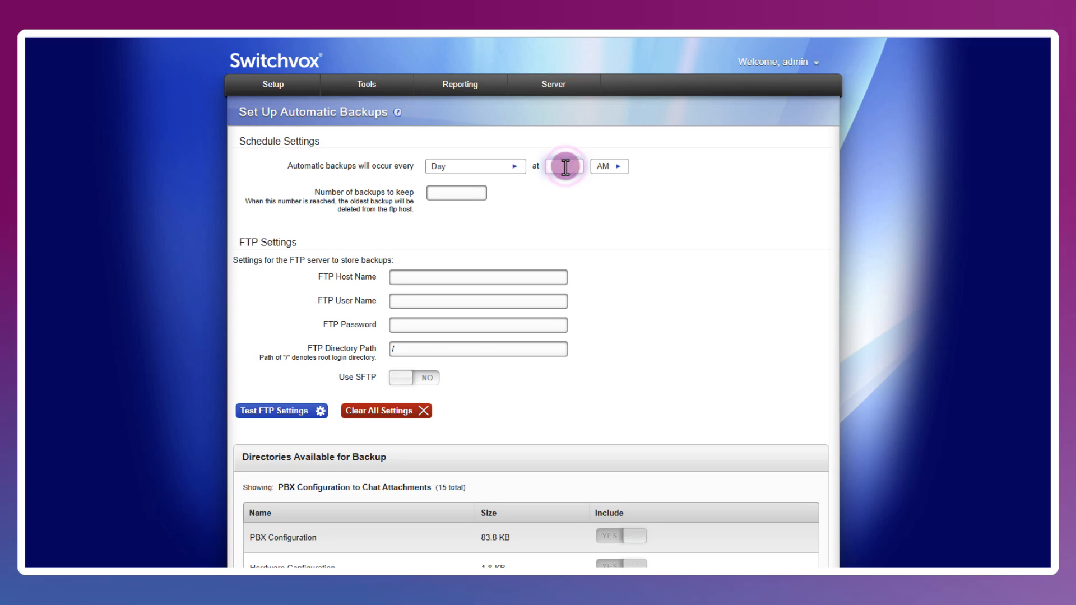
text(1:00)
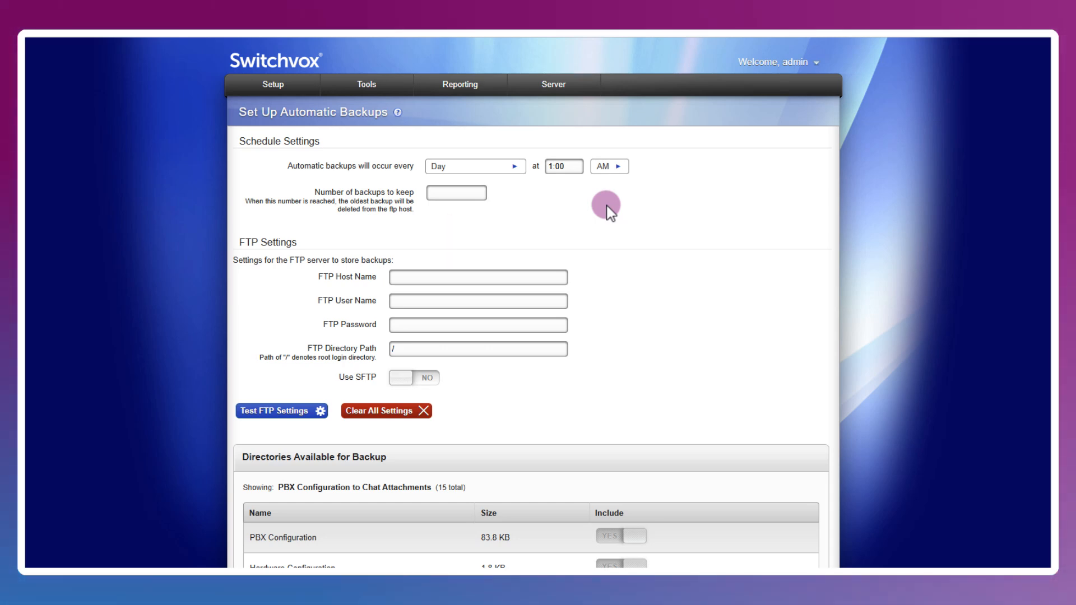
text(7)
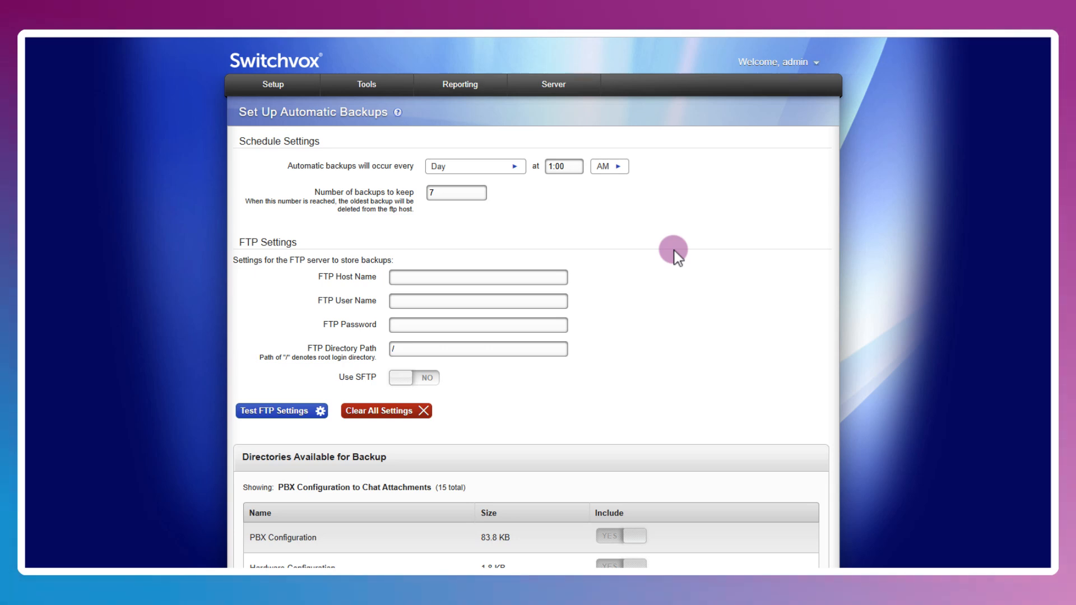
scroll(682, 257, down, 4)
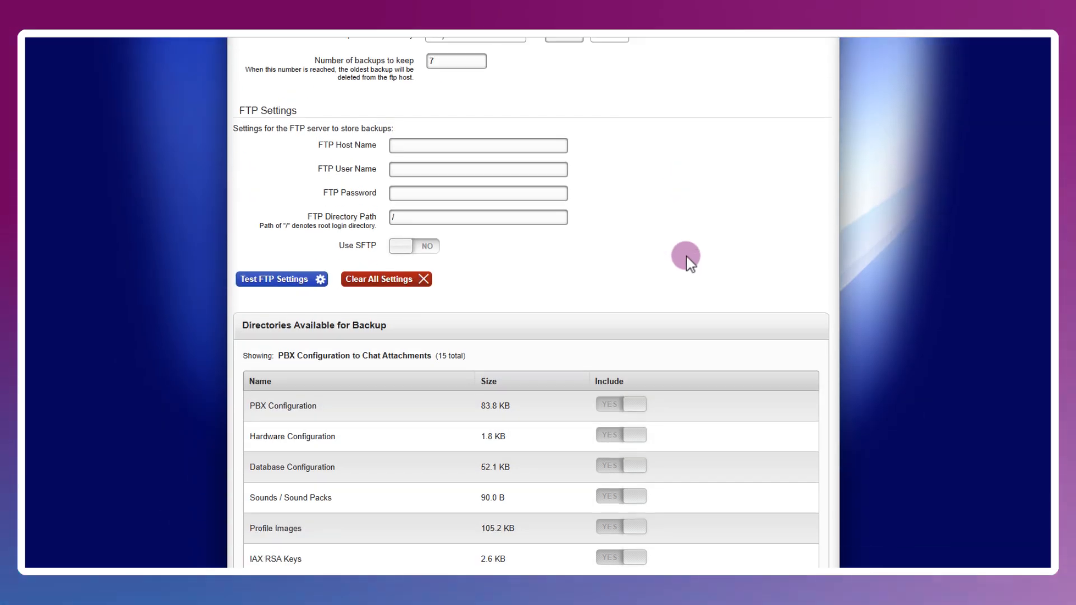
scroll(689, 262, down, 3)
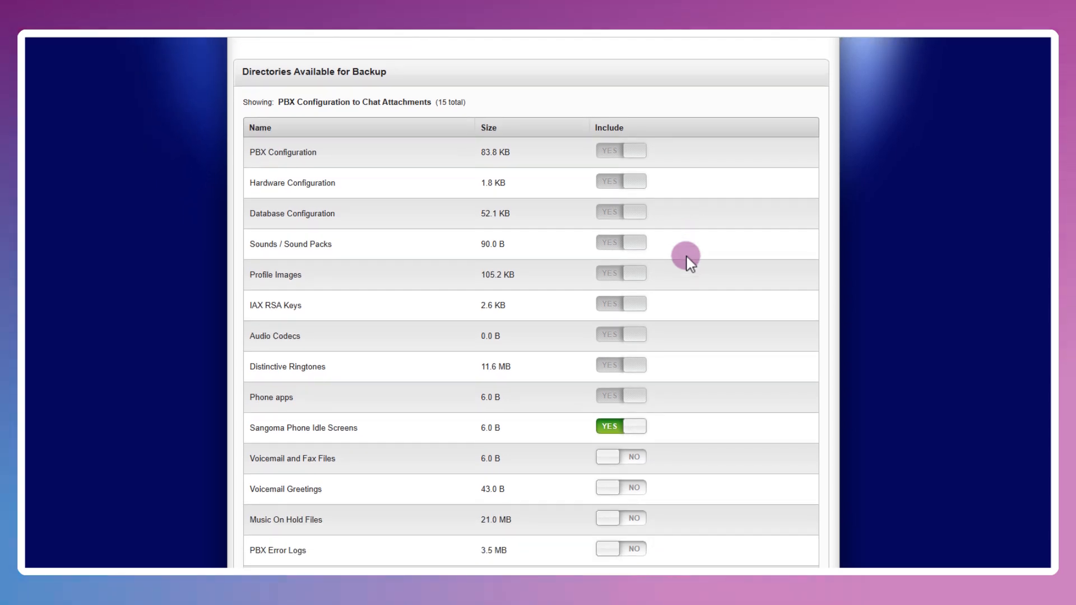
scroll(688, 259, down, 3)
scroll(689, 260, up, 3)
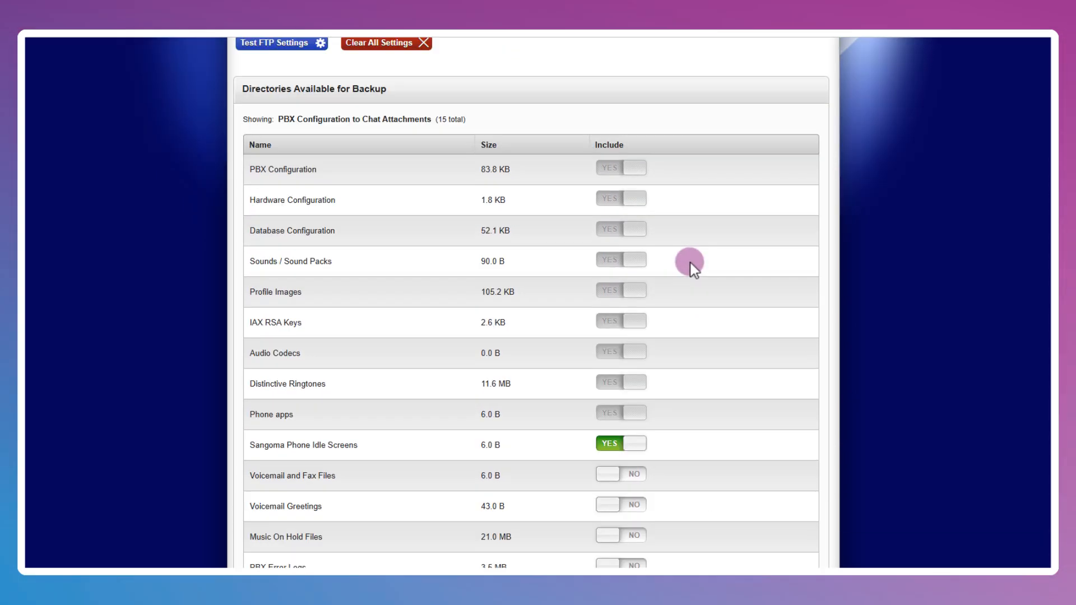
scroll(691, 263, down, 3)
scroll(692, 265, down, 2)
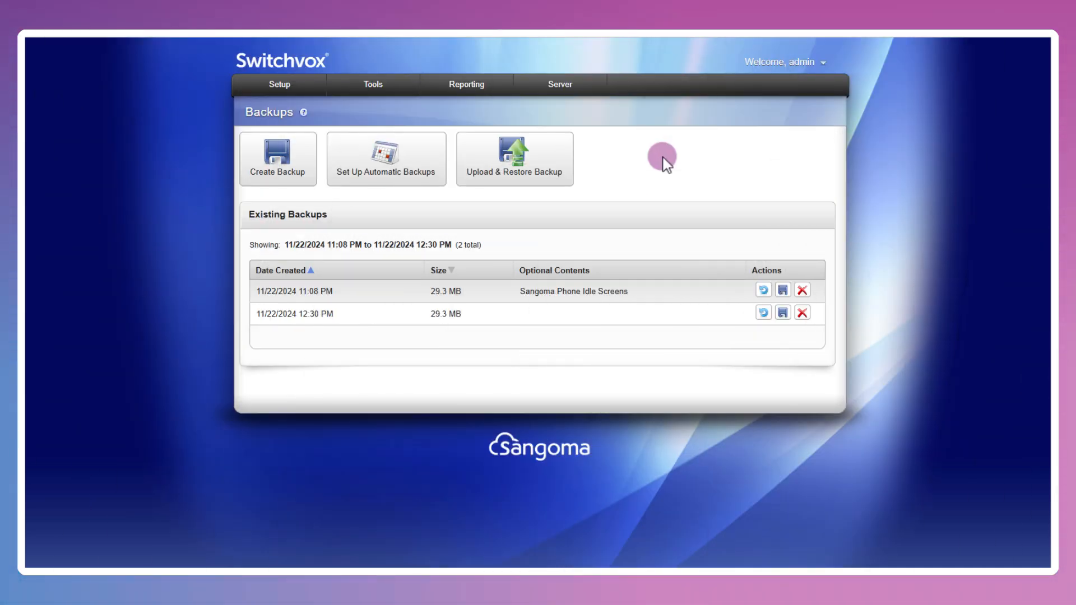
- Open Upload & Restore Backup and expand its Advanced Options
click(556, 152)
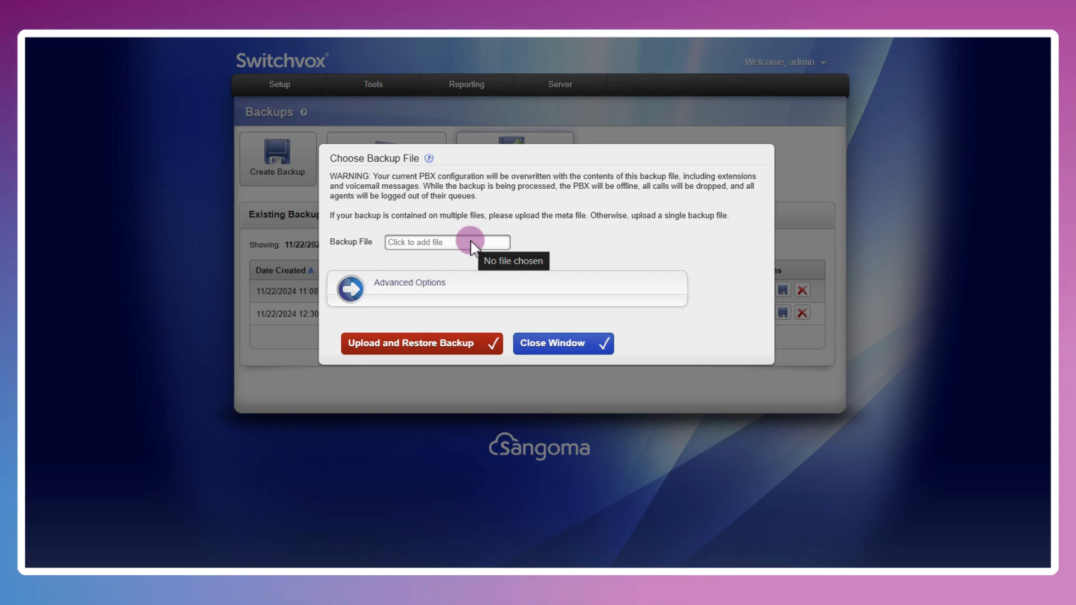
click(415, 286)
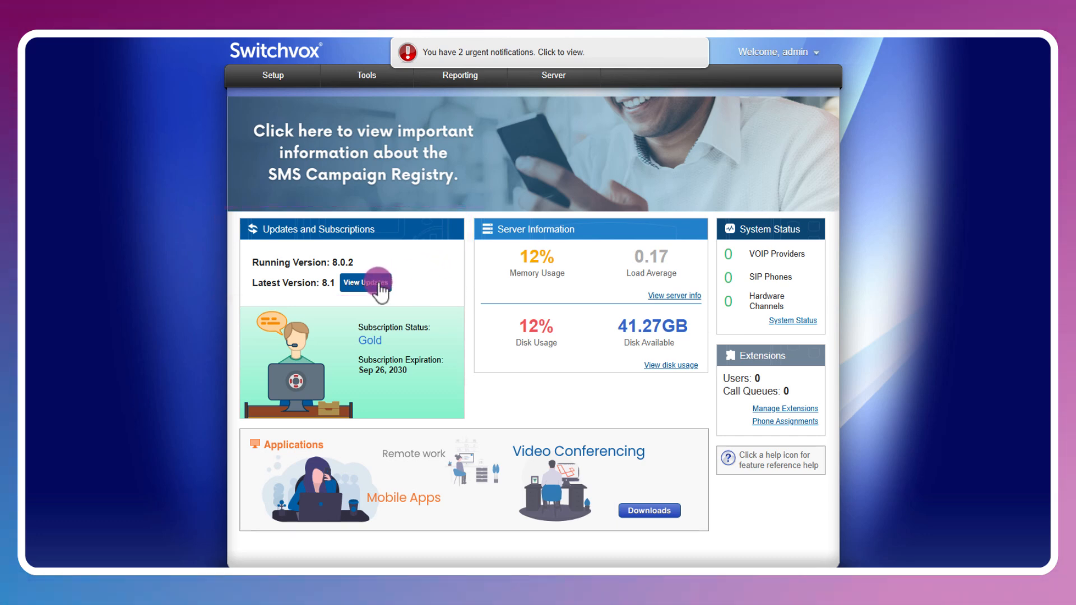
- Go to Server > Updates and scroll through the Upgrade to 8.1 and phone firmware tables
mouse_move(539, 83)
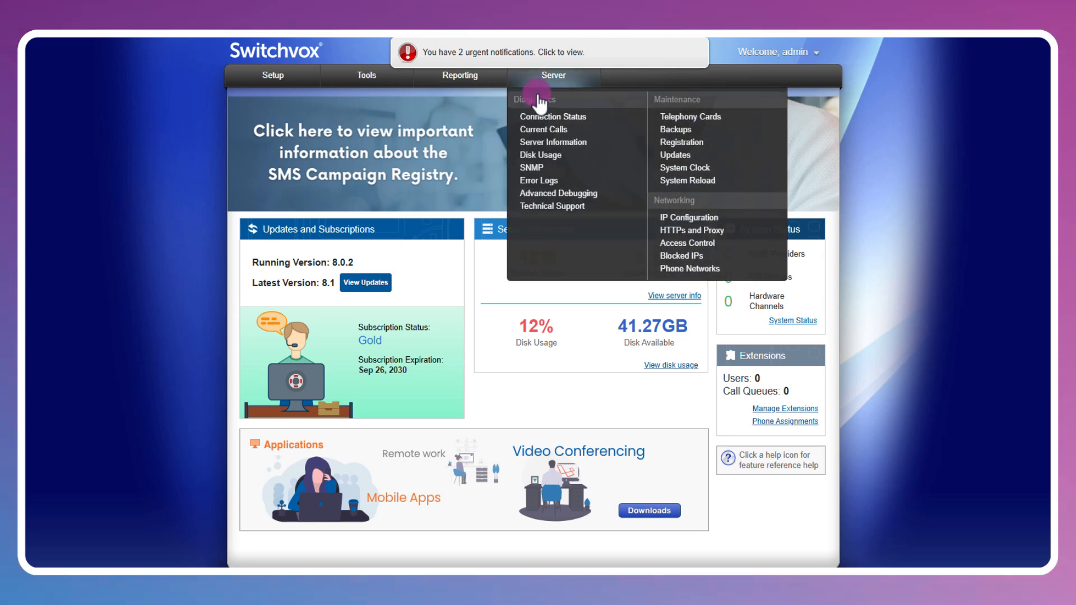
click(676, 155)
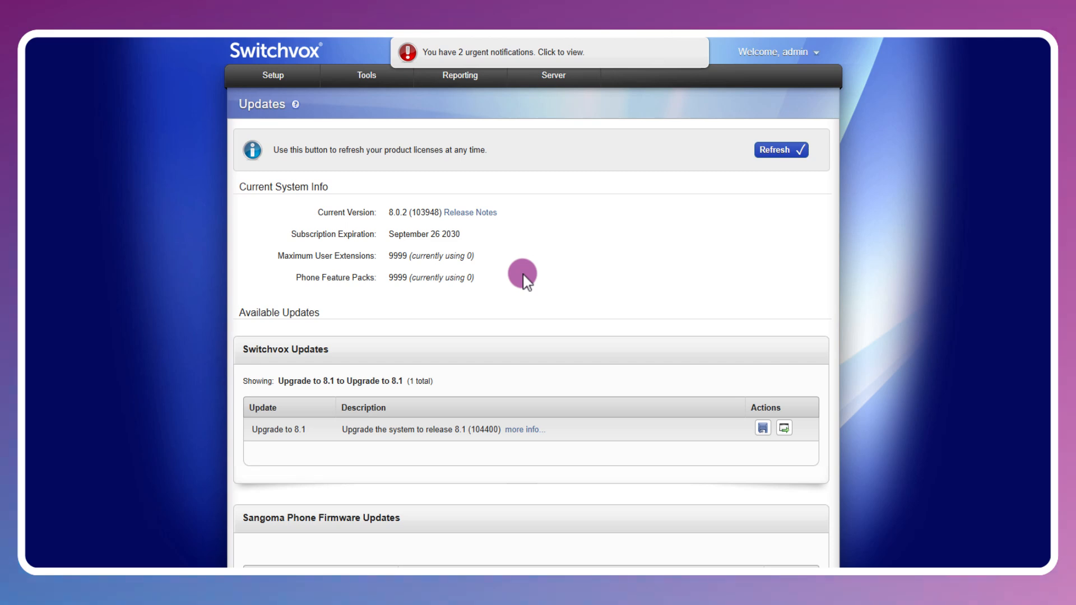
scroll(524, 278, down, 2)
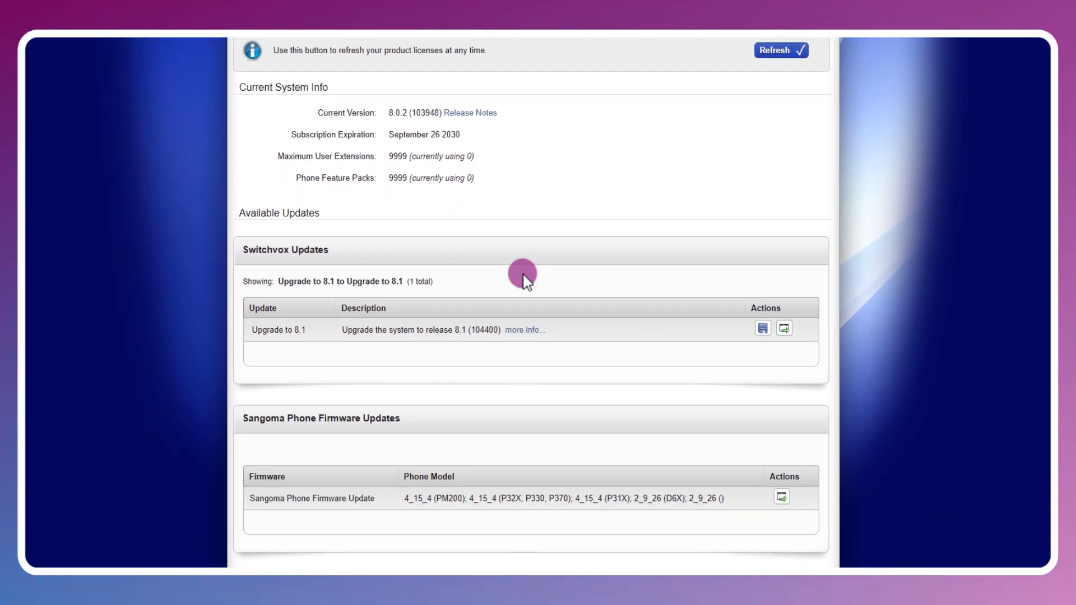
scroll(523, 275, up, 1)
scroll(523, 275, down, 2)
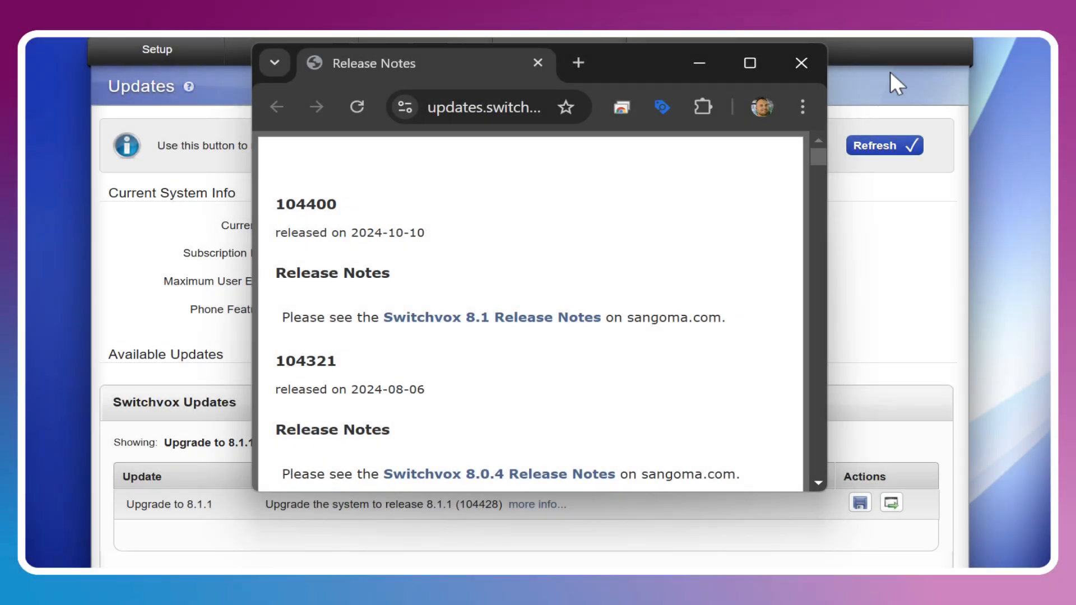
- Scroll through the Release Notes for build 104400 and earlier Switchvox builds
scroll(661, 231, down, 2)
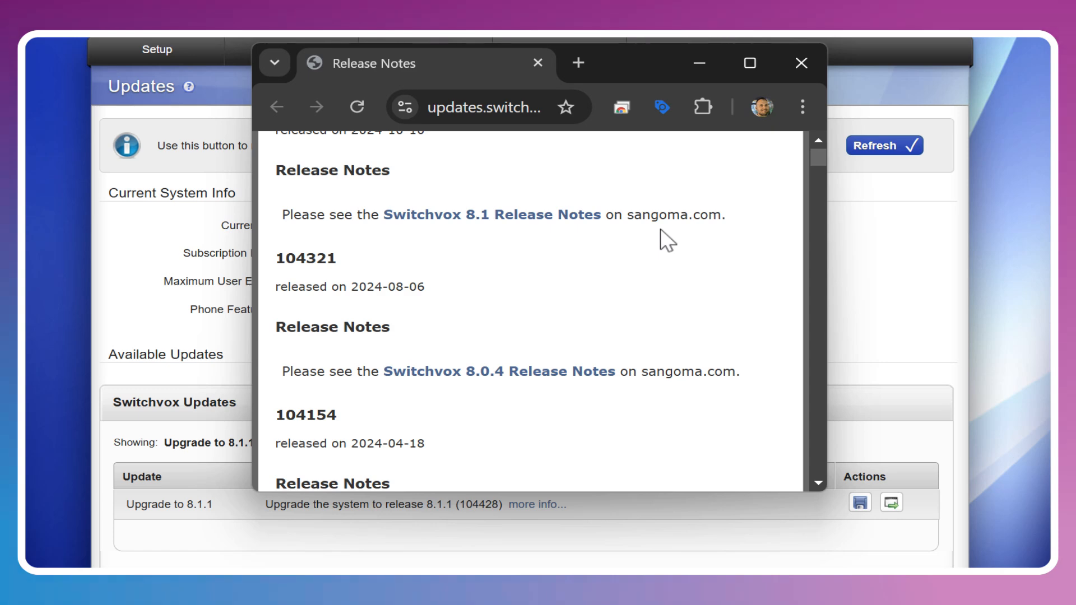
scroll(661, 230, down, 5)
scroll(661, 230, up, 3)
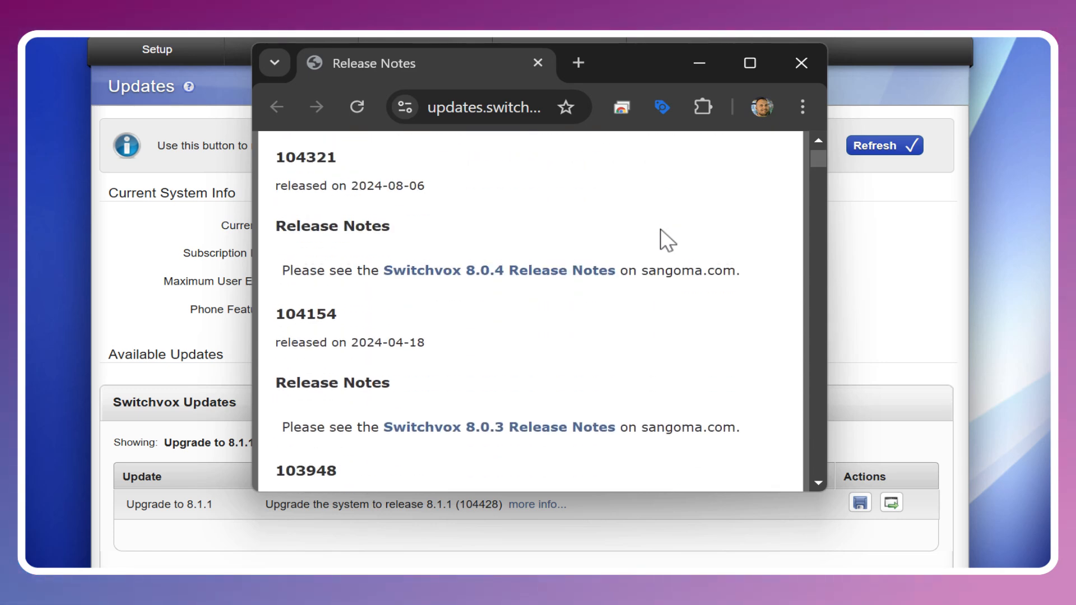
scroll(665, 239, up, 3)
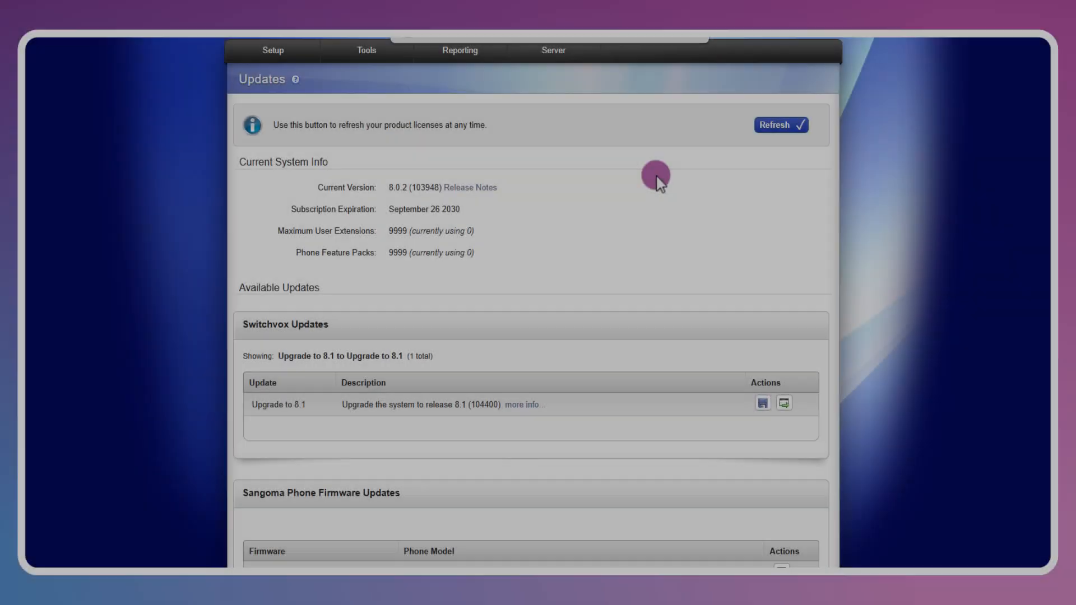
- Scroll the Updates page to review Upgrade to 8.1 (104400) and the Sangoma Phone Firmware Update
scroll(656, 175, down, 3)
scroll(655, 176, down, 2)
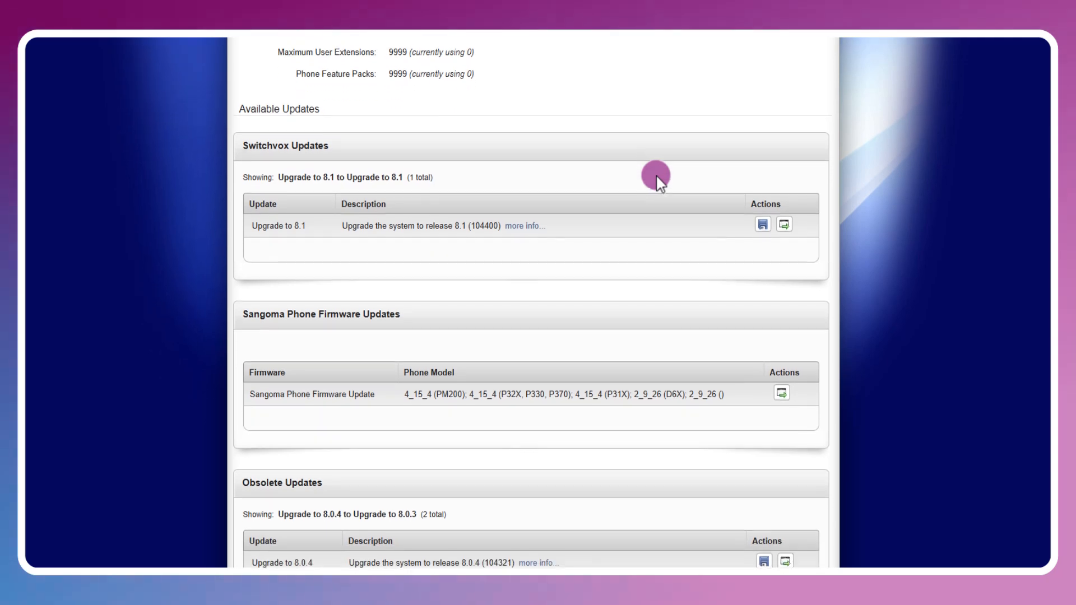
scroll(656, 176, down, 2)
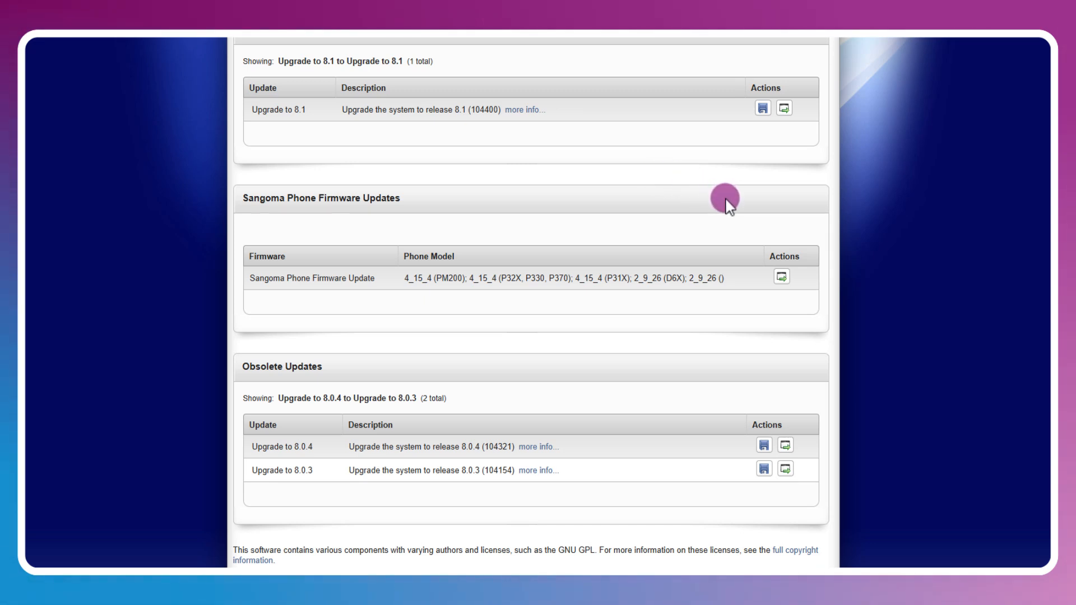
scroll(727, 204, down, 1)
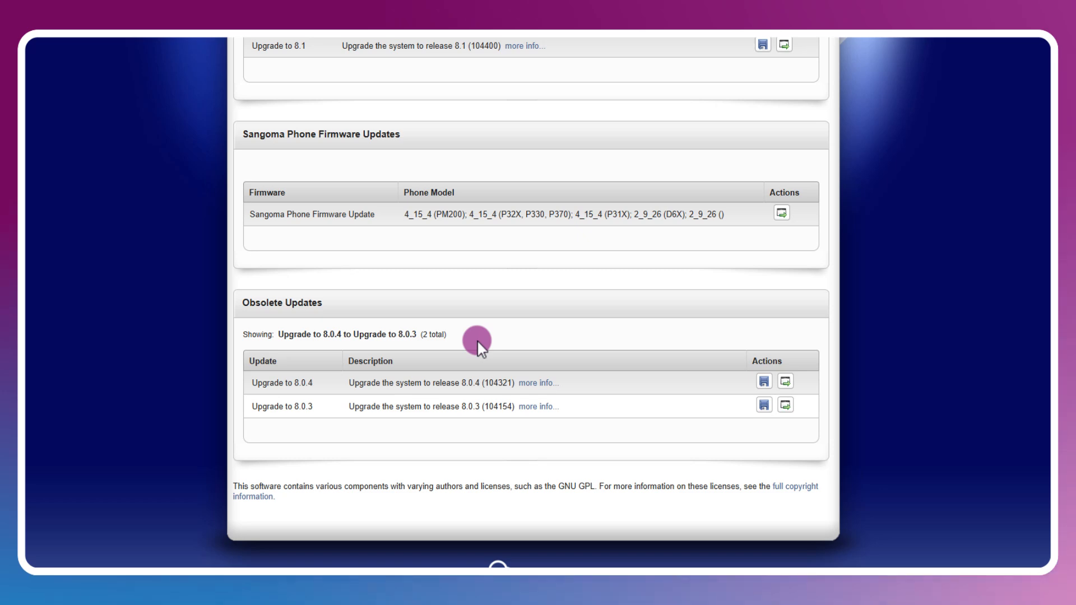
scroll(477, 340, up, 5)
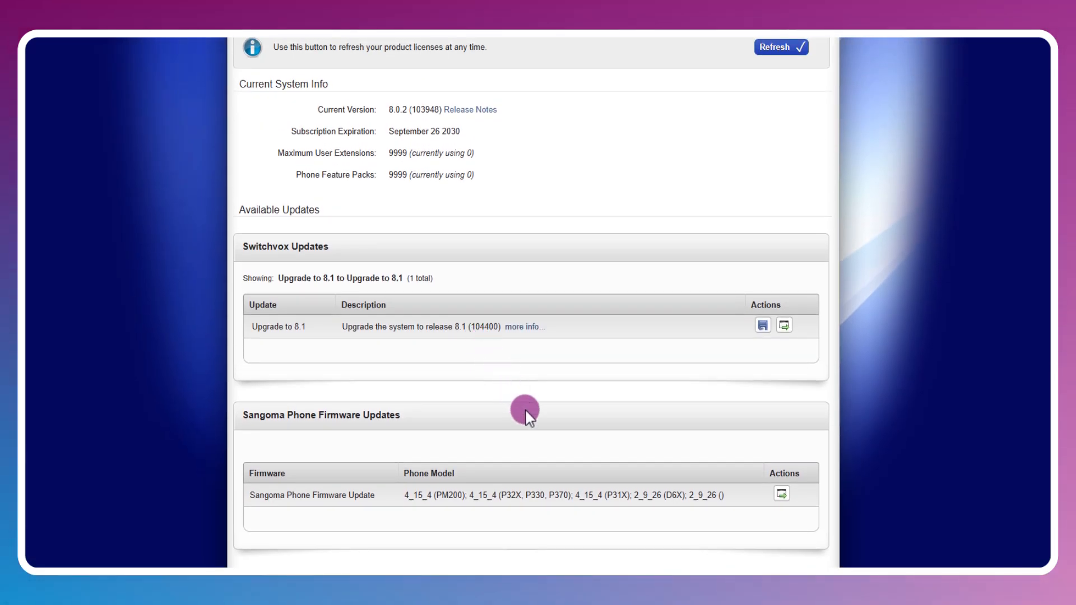
scroll(523, 410, down, 5)
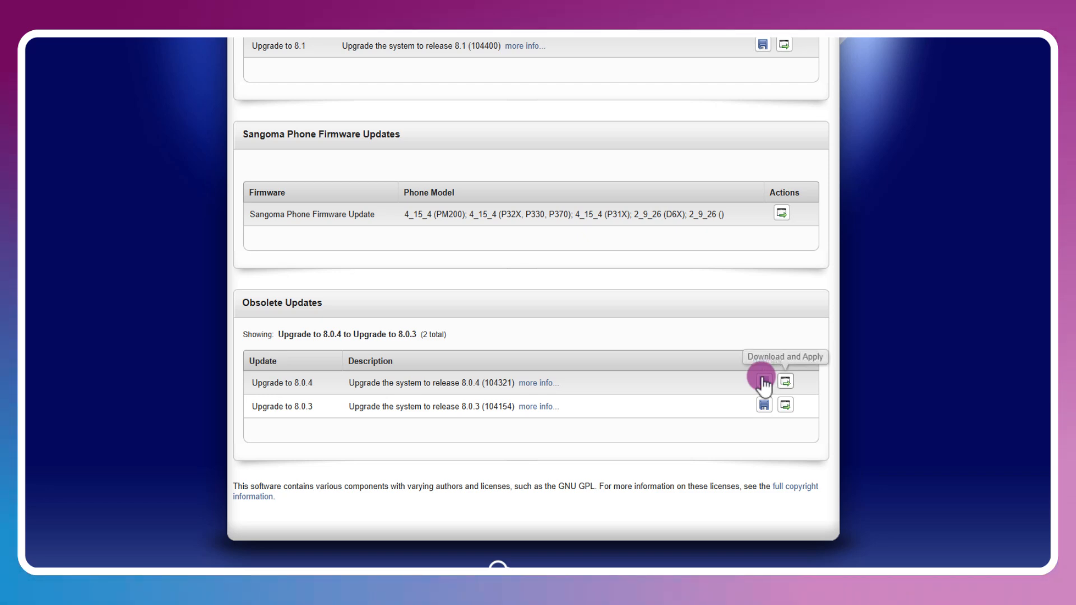
scroll(764, 384, up, 2)
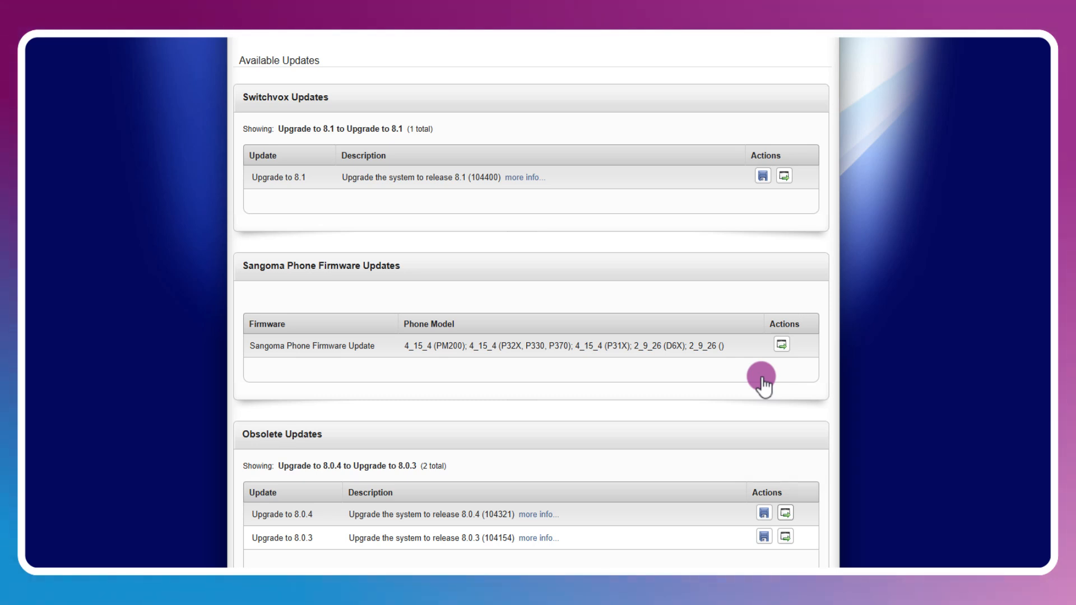
scroll(763, 384, up, 2)
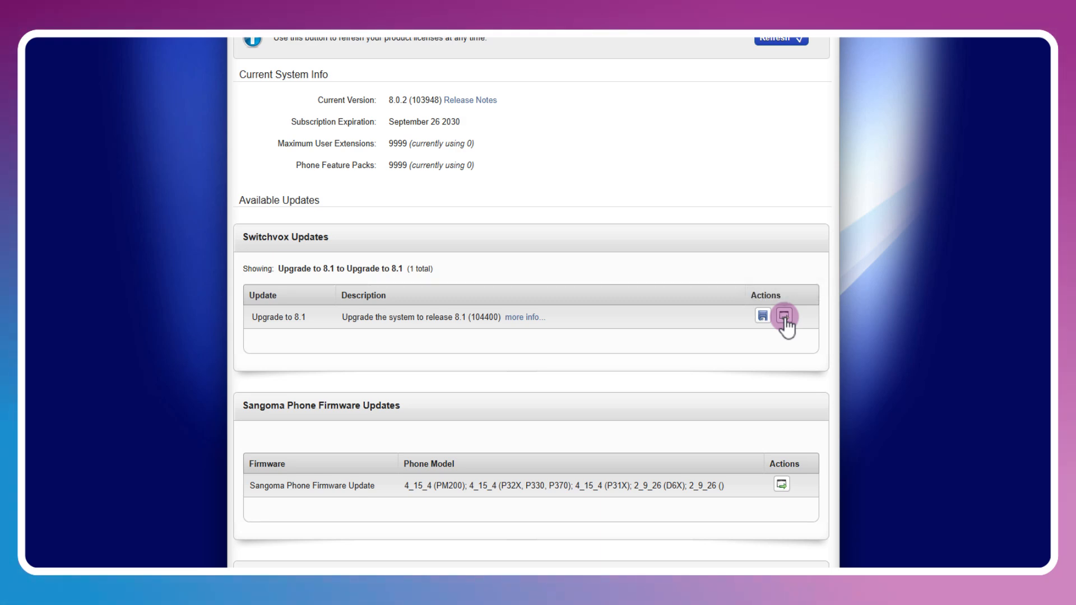
- Apply Upgrade to 8.1 and confirm the warning so Switchvox runs version 8.1
click(784, 316)
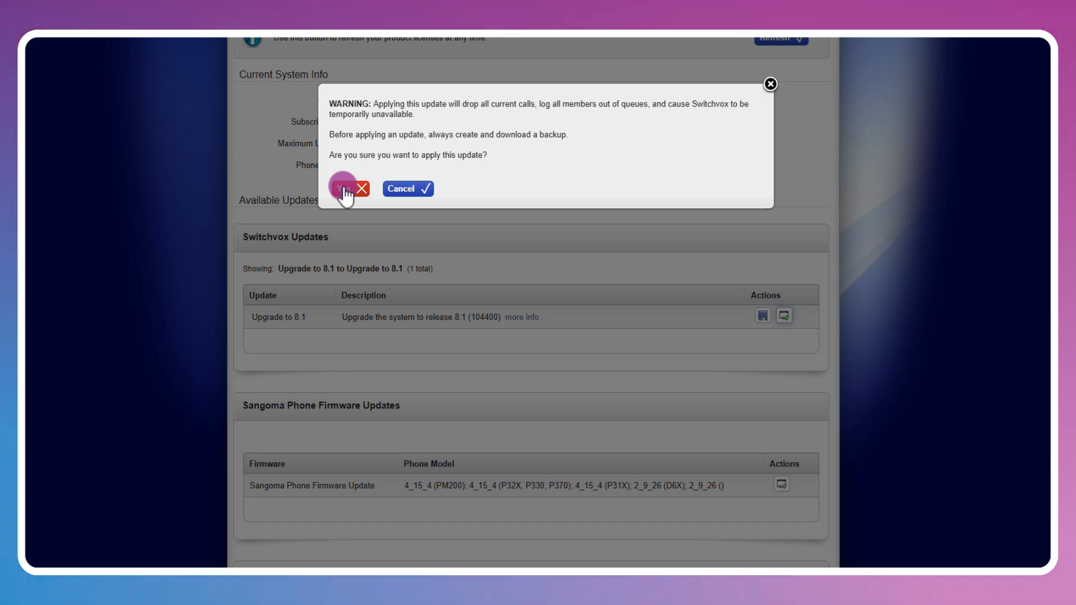
click(343, 188)
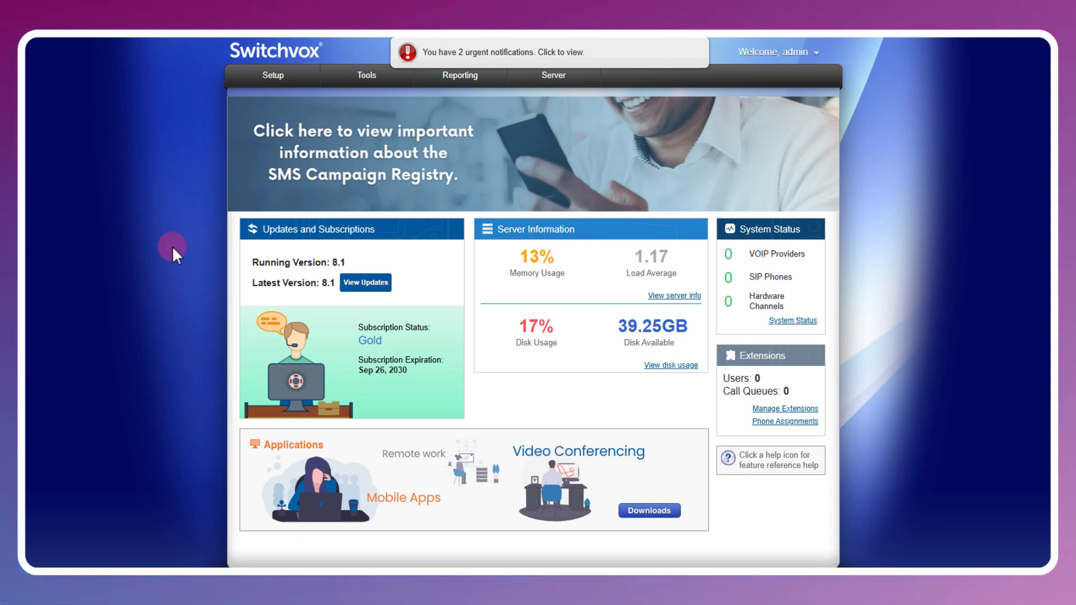
- Go to Server > Connection Status to see SIPStation 1 registered and SIPStation 2 rejected
mouse_move(554, 76)
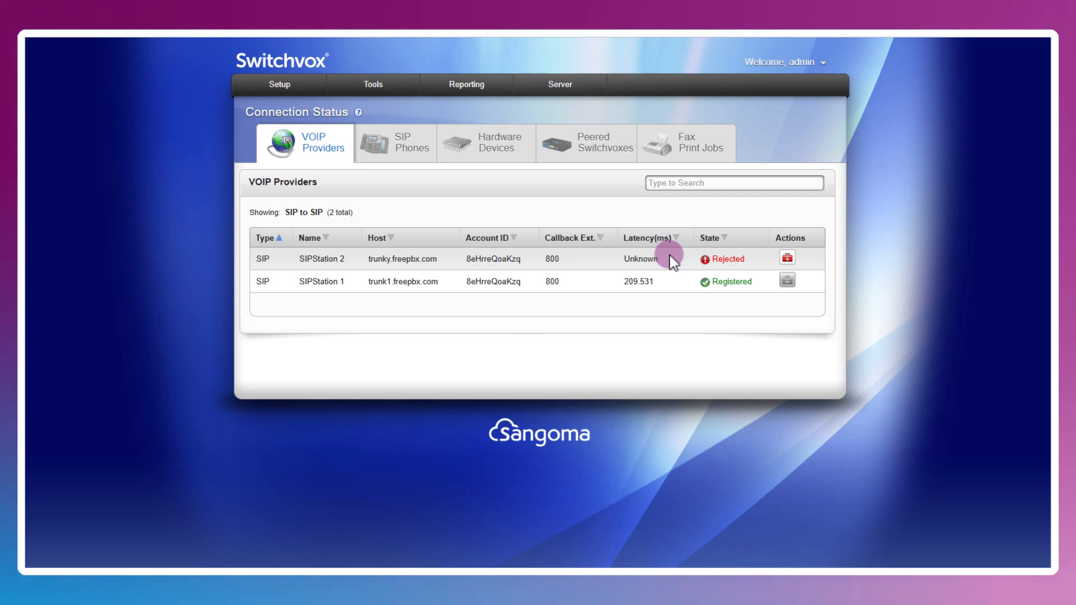
- Diagnose SIPStation 2 and review results: all tests pass except a Validate External IP Test warning
click(789, 259)
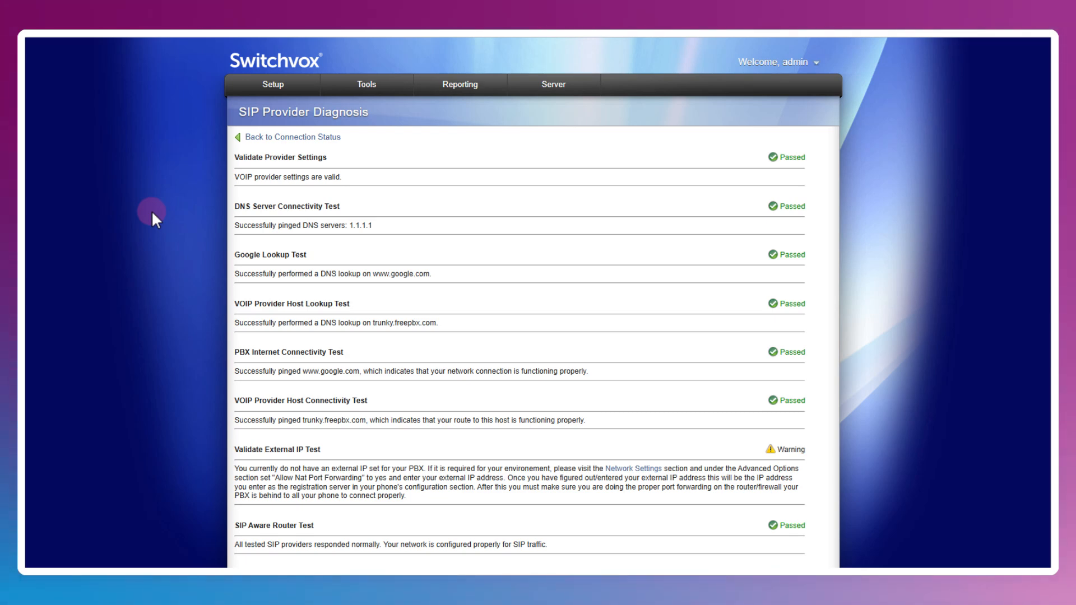
scroll(153, 213, down, 3)
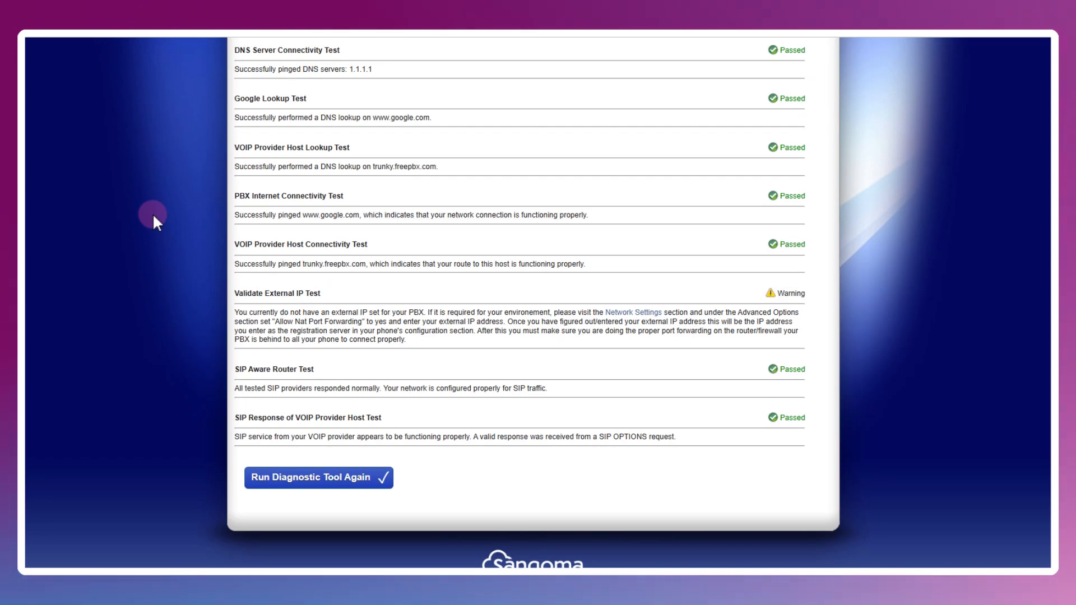
scroll(152, 213, up, 3)
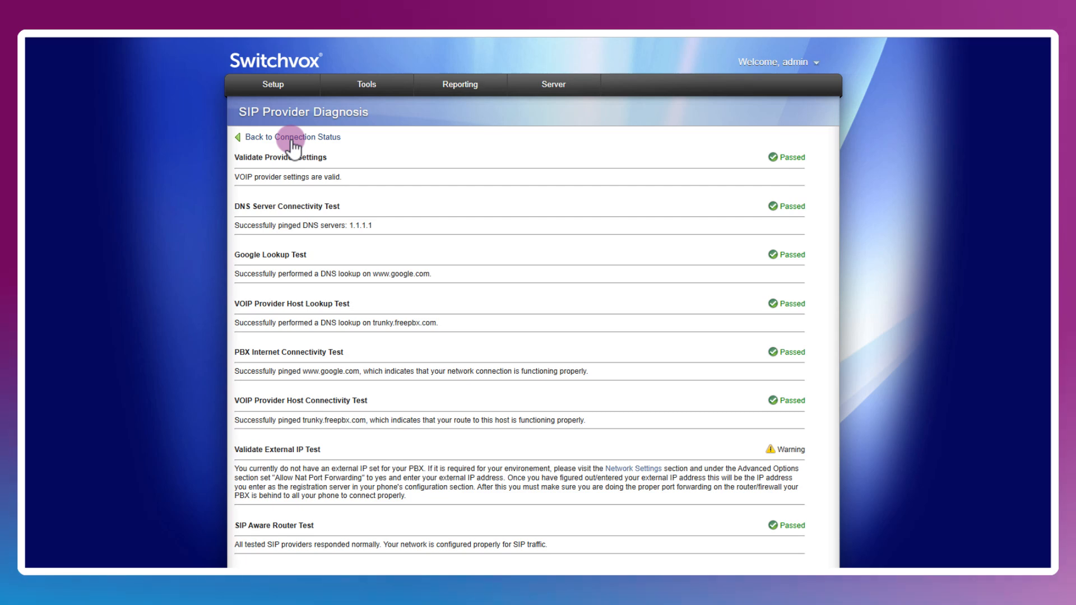
- Return to Connection Status and list the SIP phones: one extension 100 registered, 100 and 121 unreachable
click(292, 140)
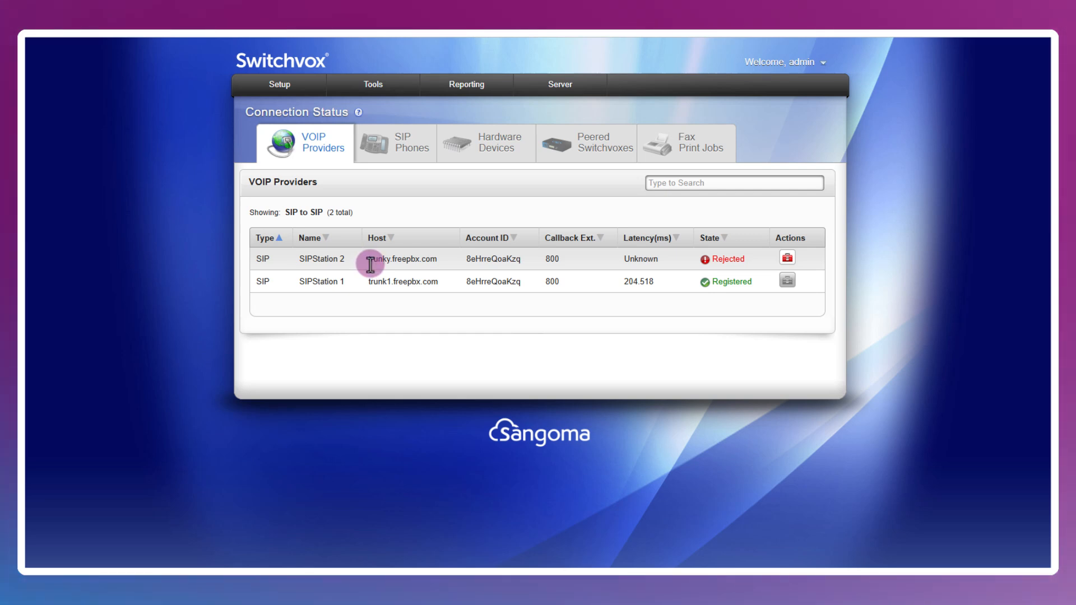
click(401, 145)
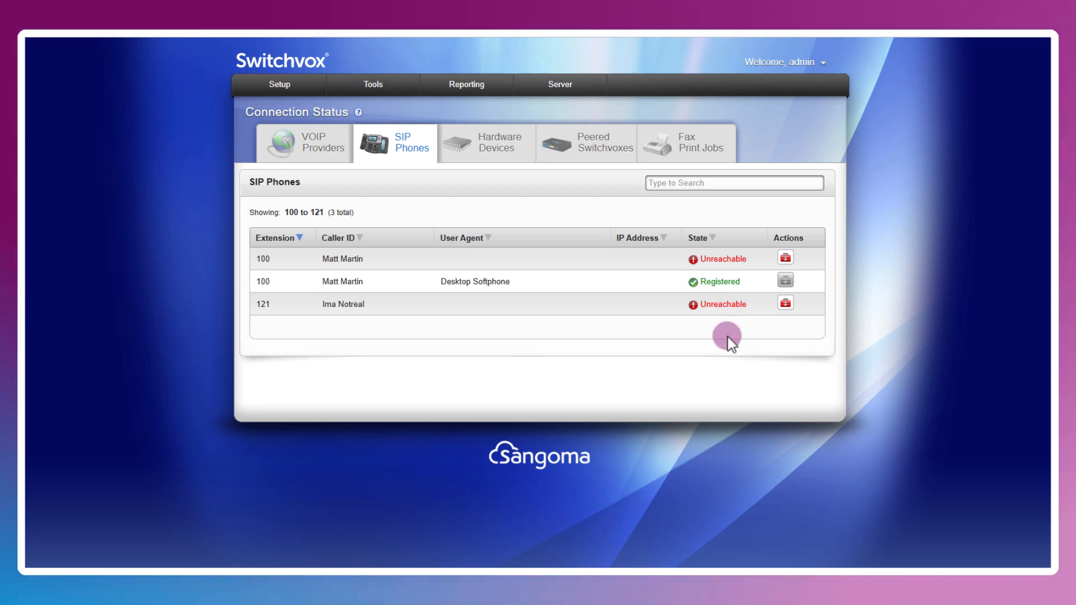
click(786, 304)
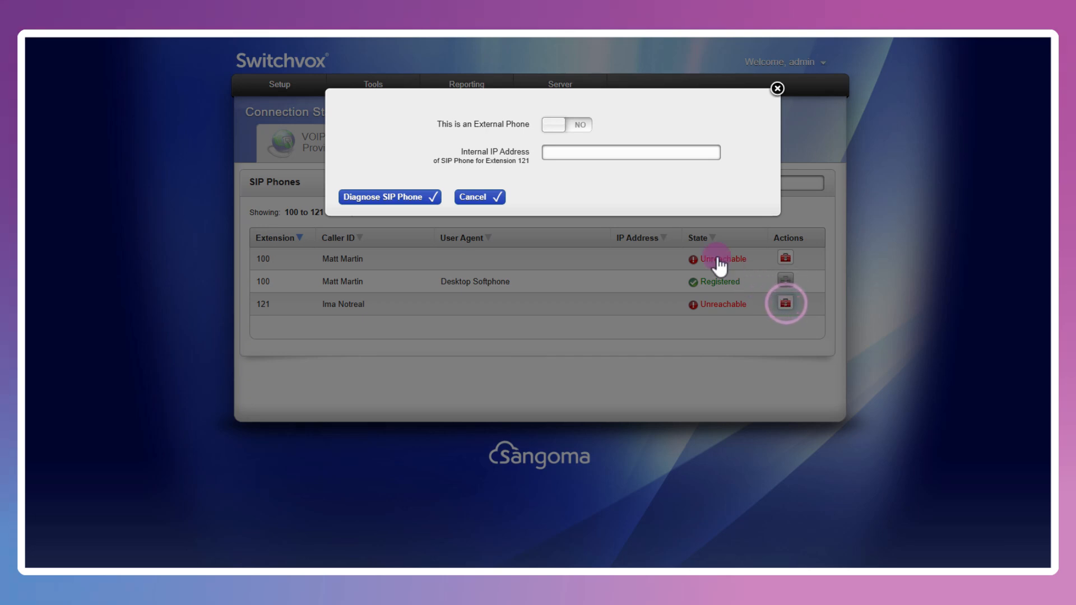
click(569, 126)
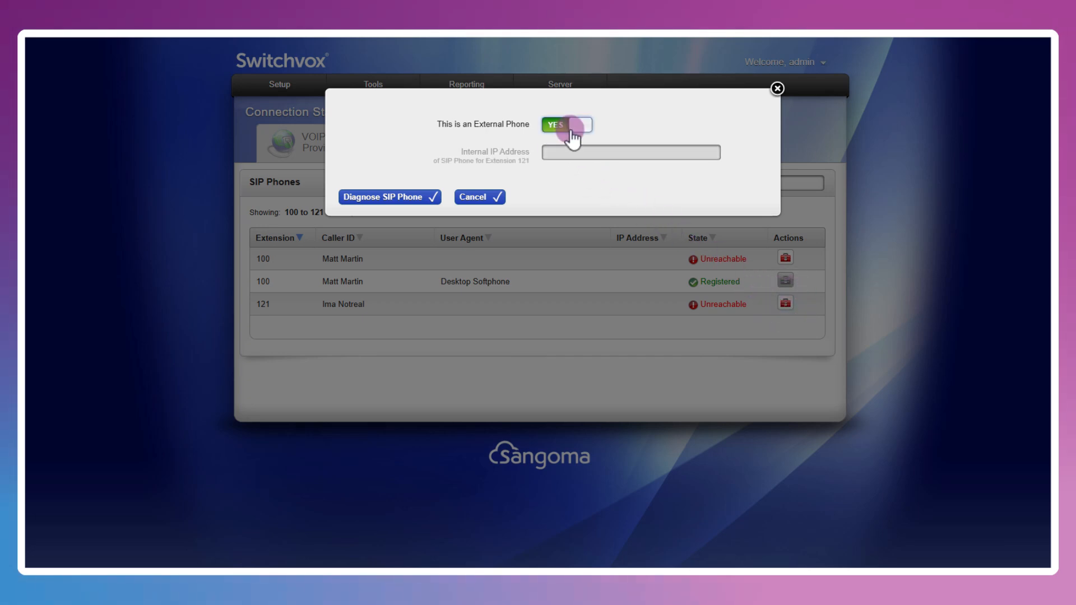
click(475, 197)
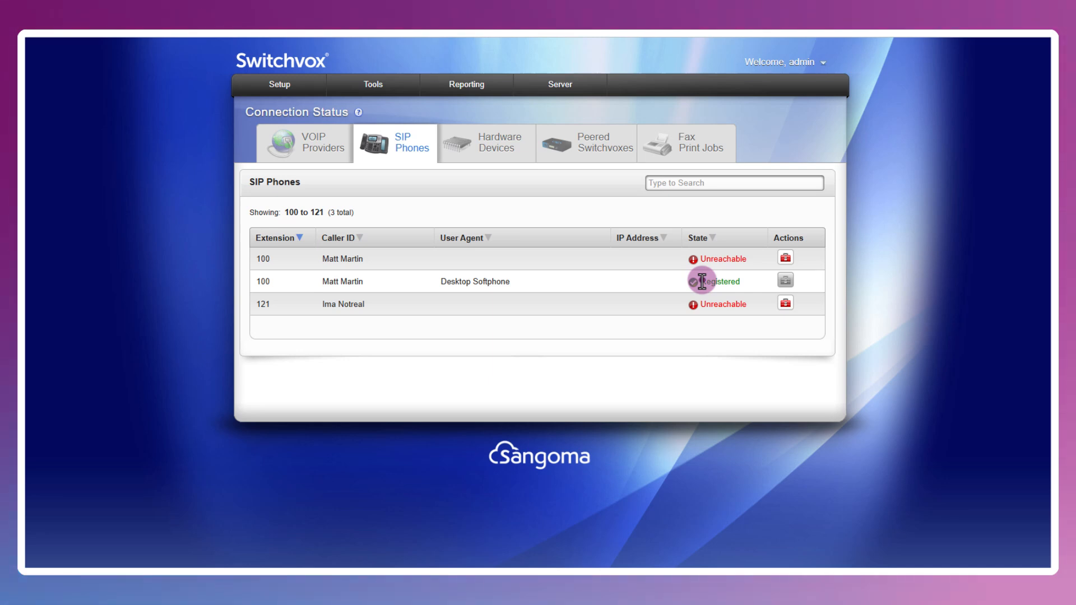
drag(702, 282, 752, 280)
click(742, 280)
- Check Peered Switchvoxes and Fax Print Jobs, then show Current Calls with one call to Example IVR
click(560, 146)
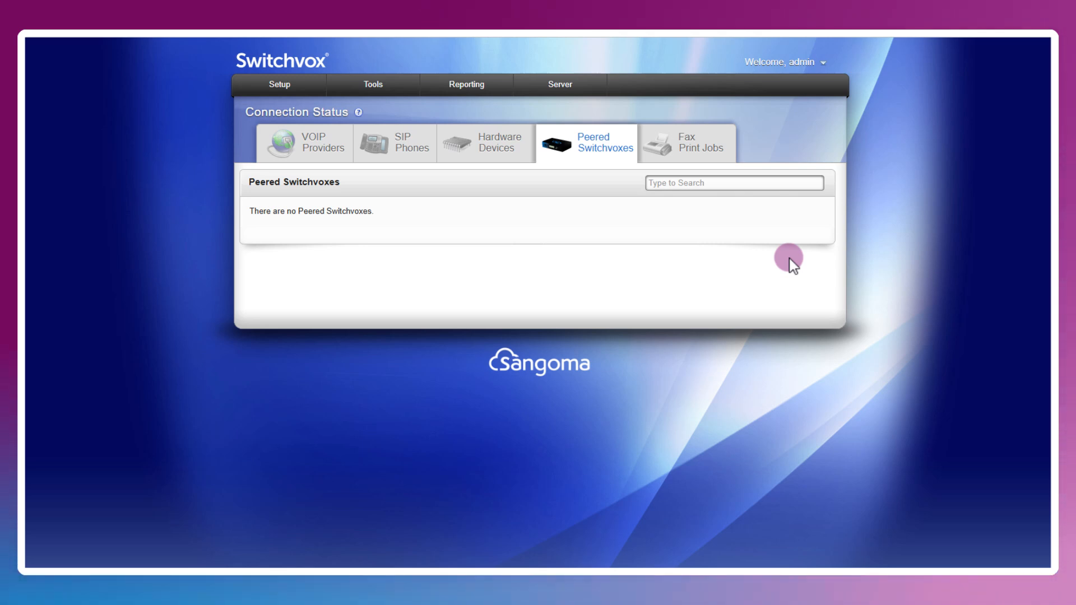
click(703, 144)
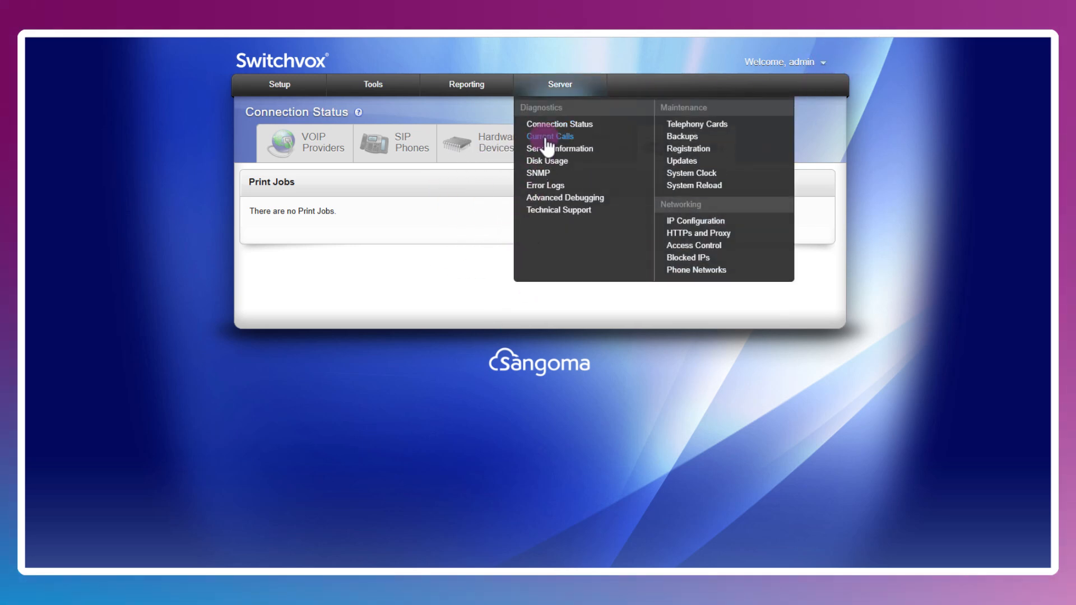
click(544, 136)
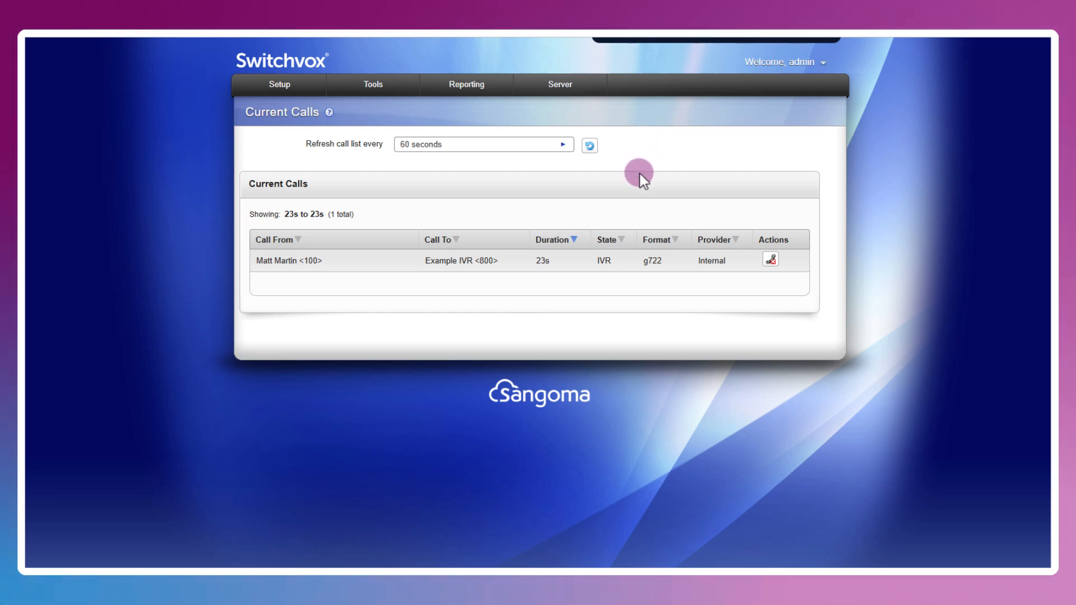
- Hang up the active call from extension 100 to Example IVR
click(674, 185)
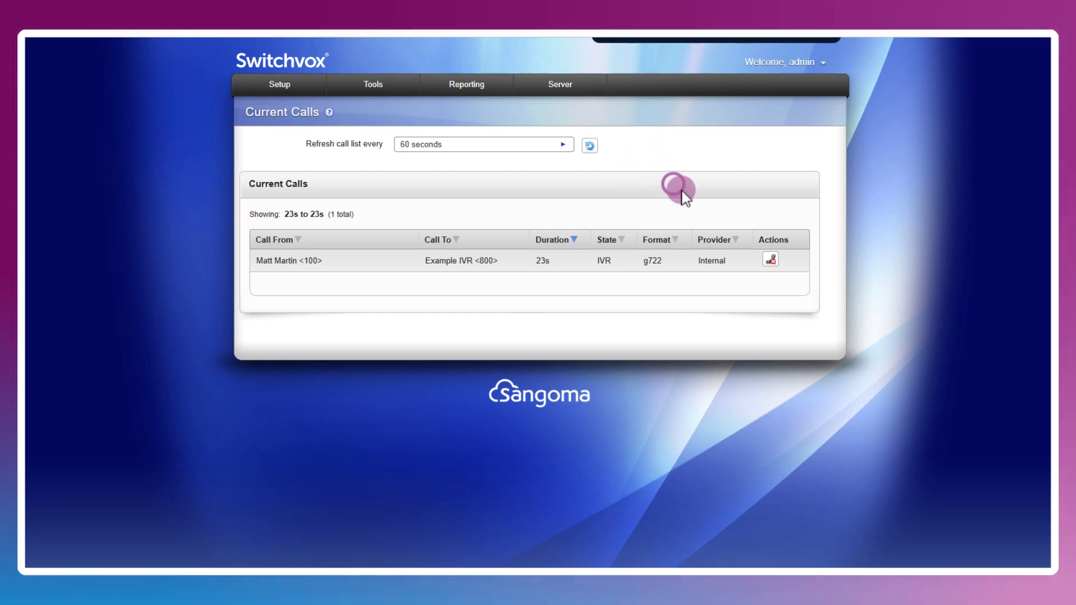
click(770, 260)
click(485, 166)
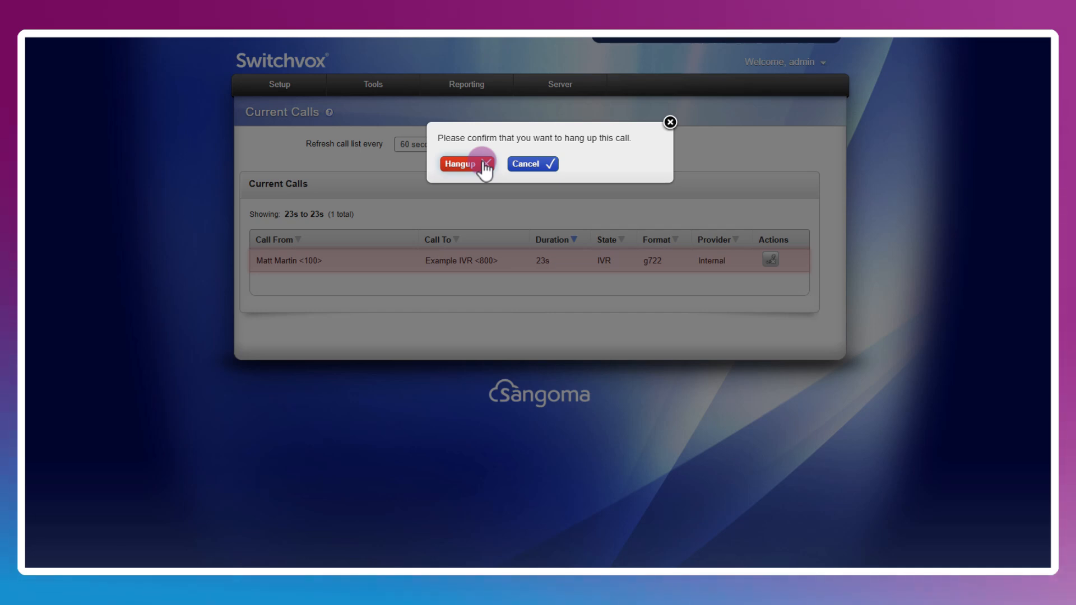
click(457, 166)
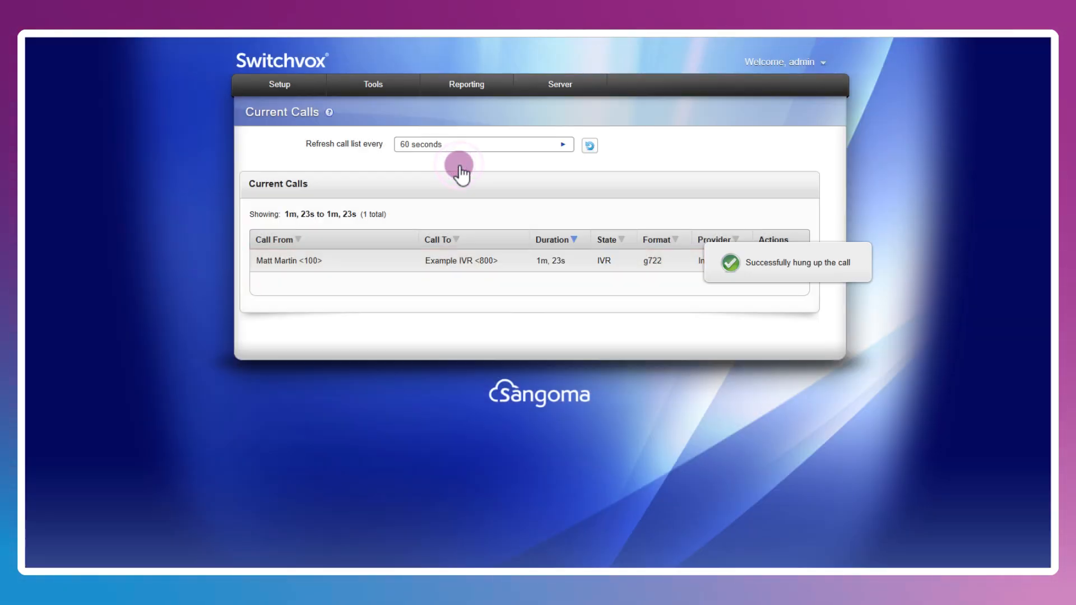
- Keep the 60-second refresh interval and refresh until no current calls are listed
click(559, 145)
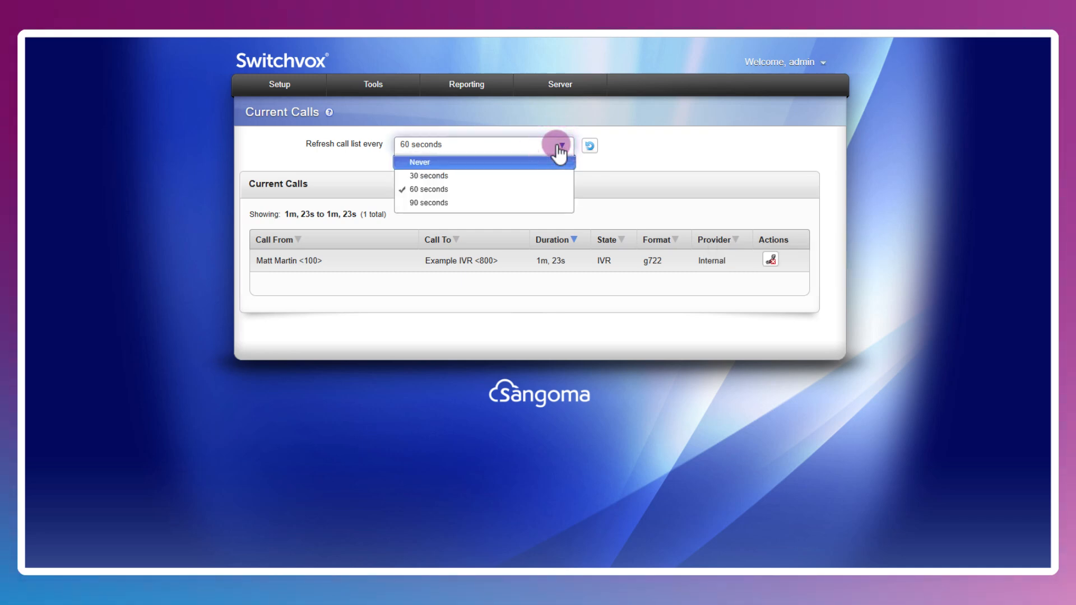
click(559, 147)
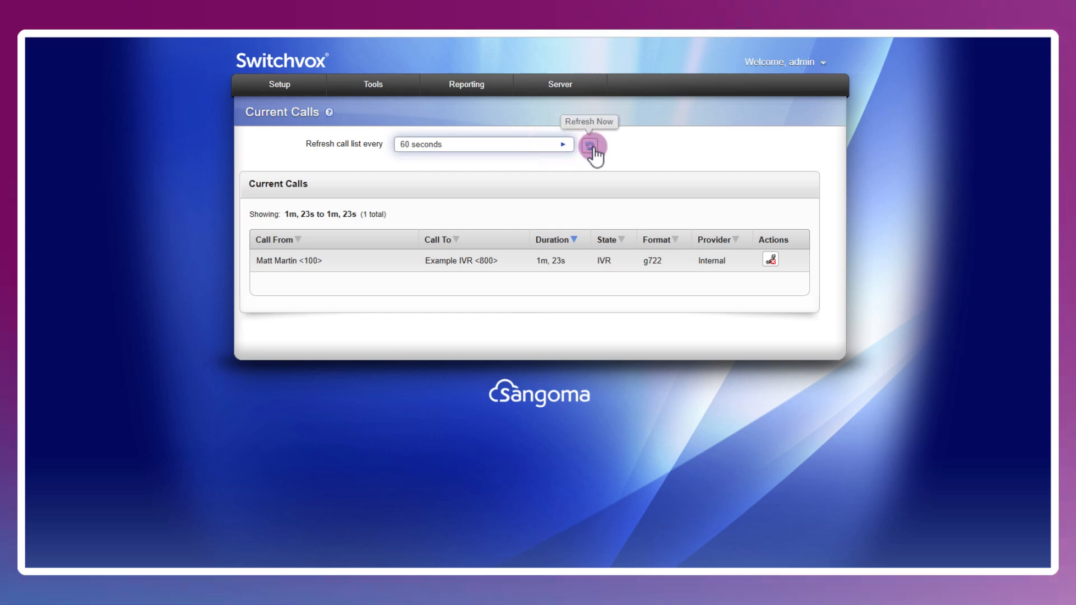
click(592, 148)
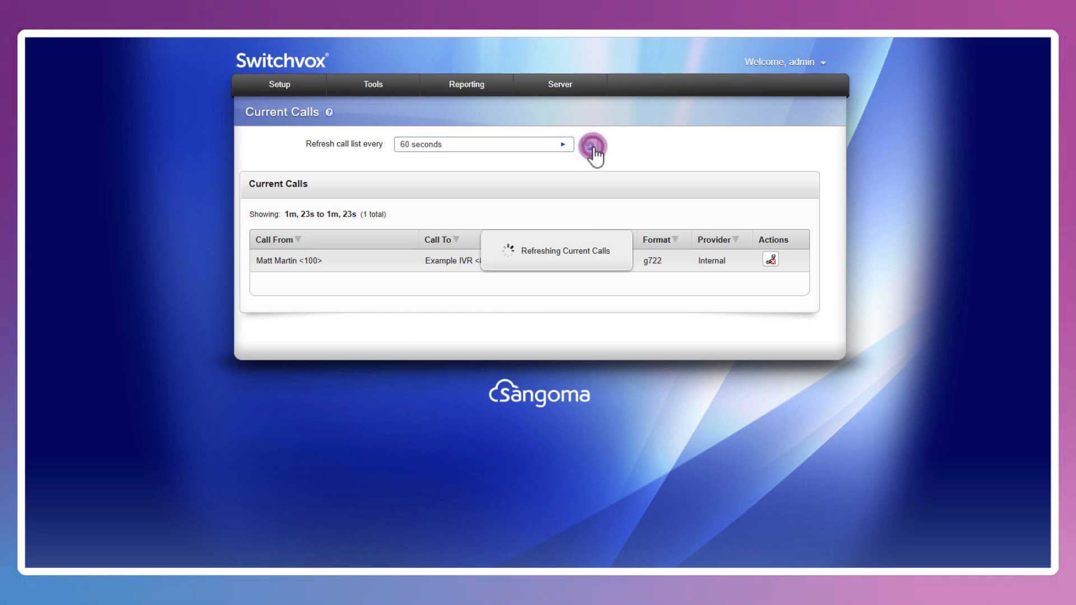
click(567, 84)
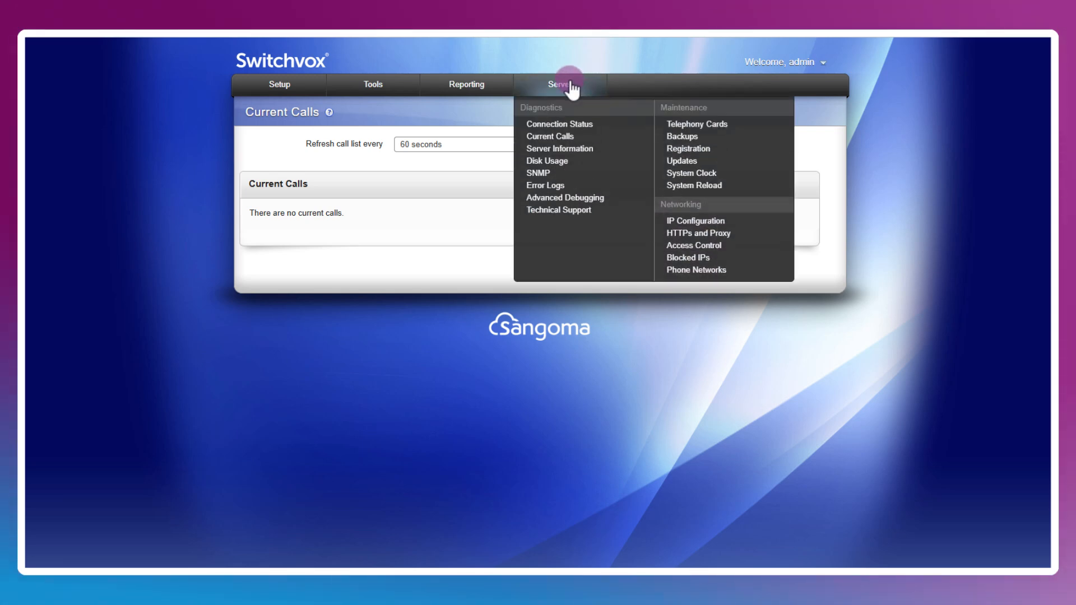
- Open Server Information, showing memory Over Threshold at 65% swap used, load and disk Good
click(581, 148)
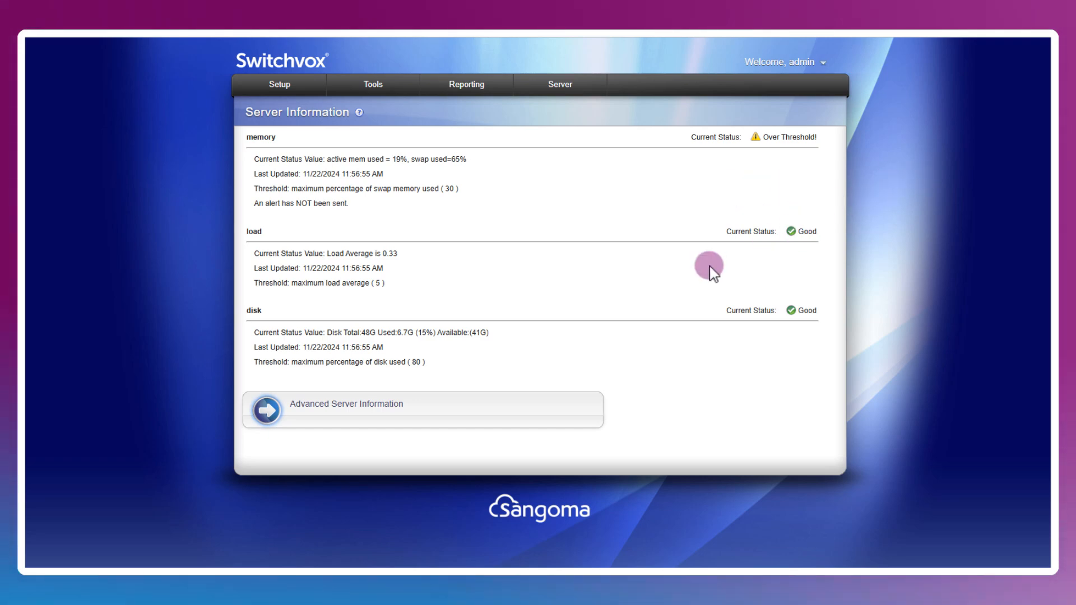
- Expand Advanced Server Information and read past PCI devices and top output to the hardware_spec table
click(385, 405)
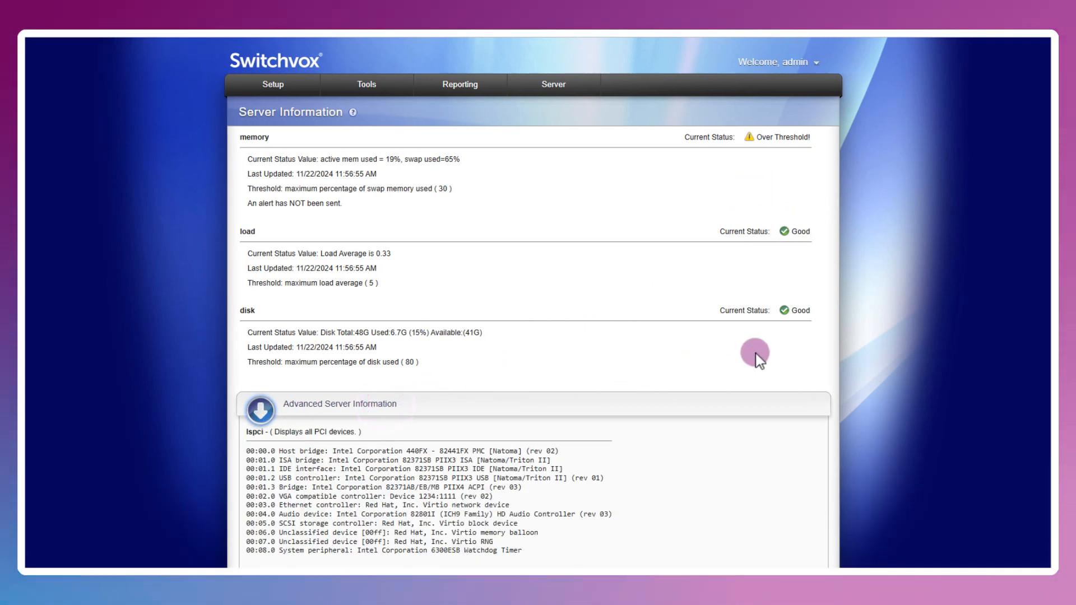
scroll(754, 354, down, 3)
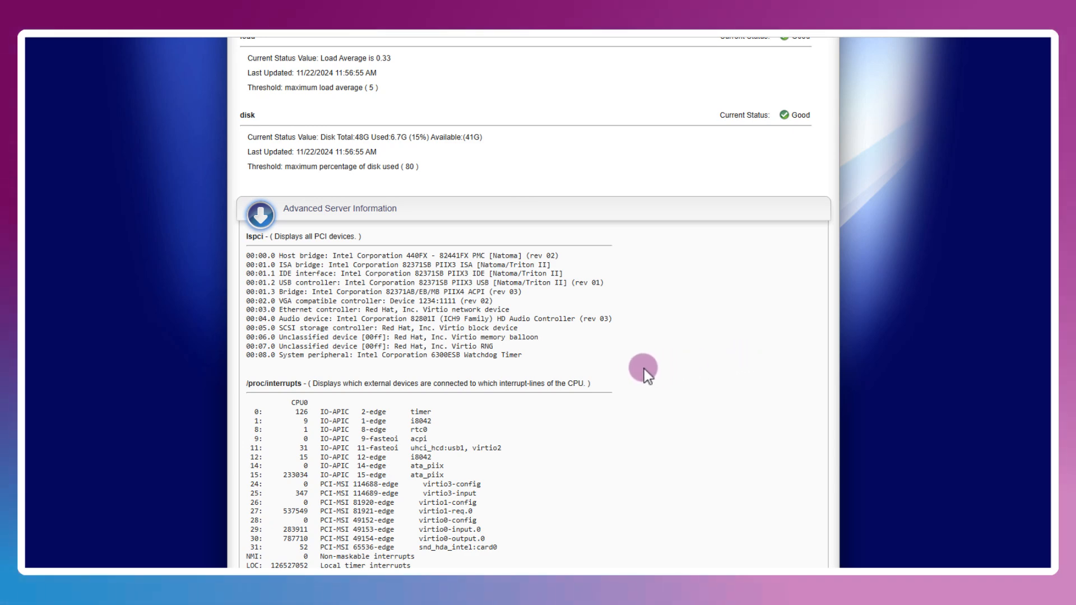
scroll(638, 376, down, 7)
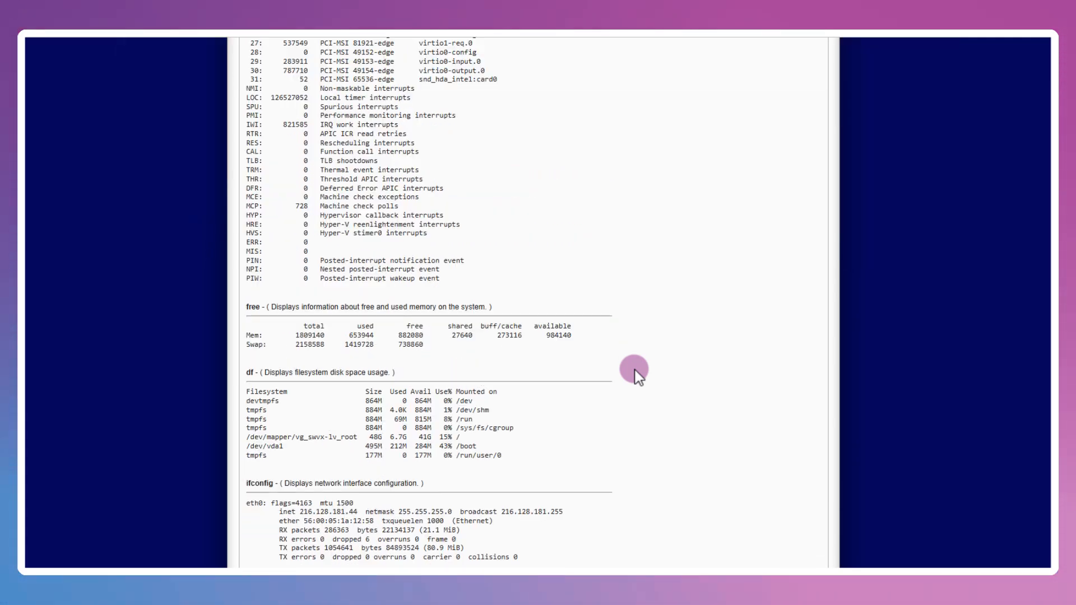
scroll(638, 377, down, 2)
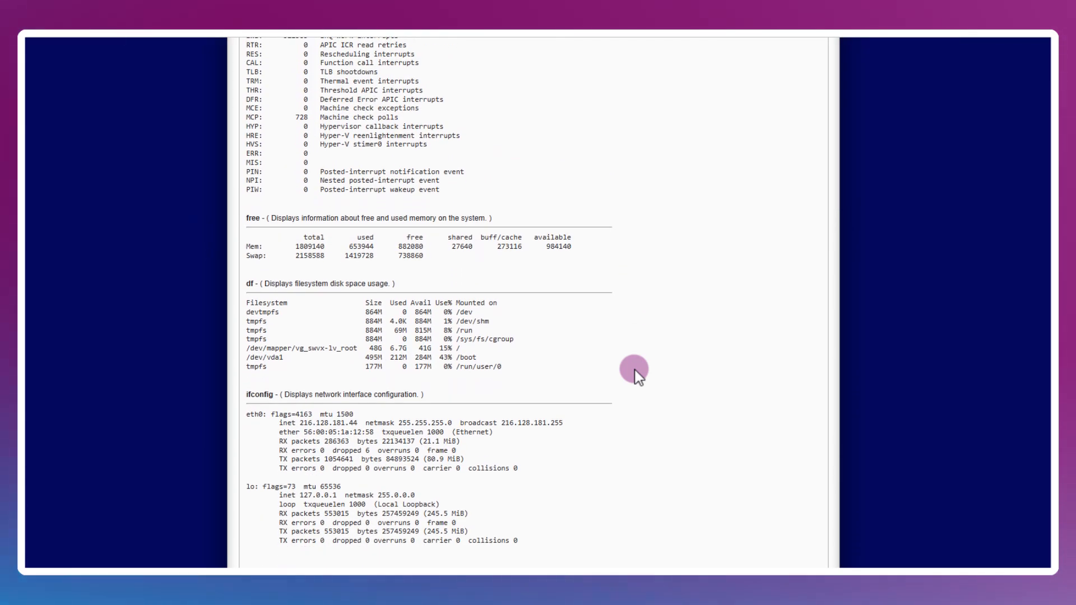
scroll(638, 377, down, 2)
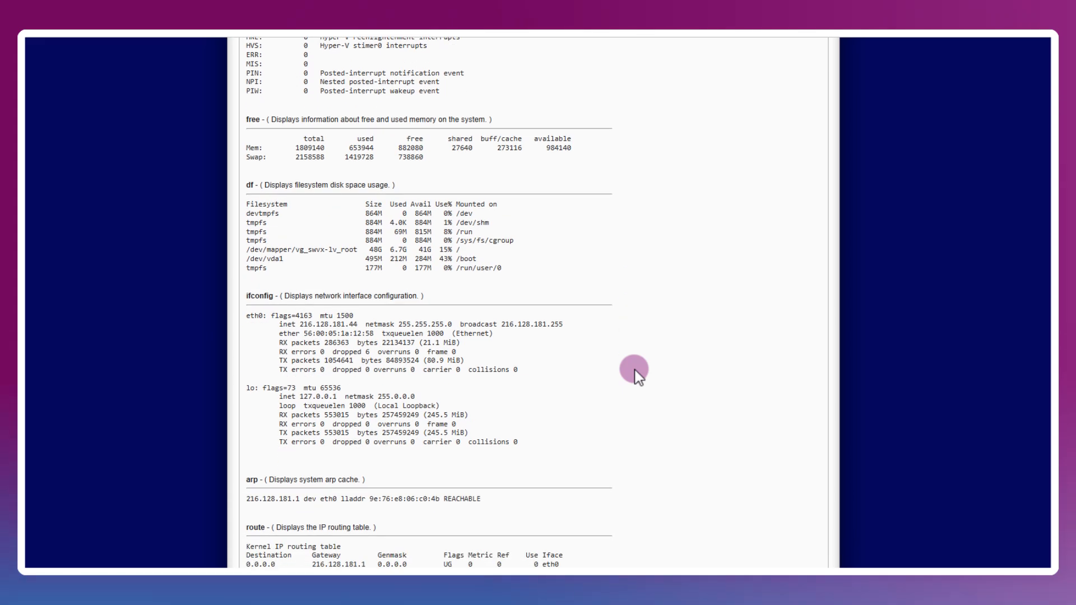
scroll(638, 377, down, 2)
scroll(638, 377, down, 2)
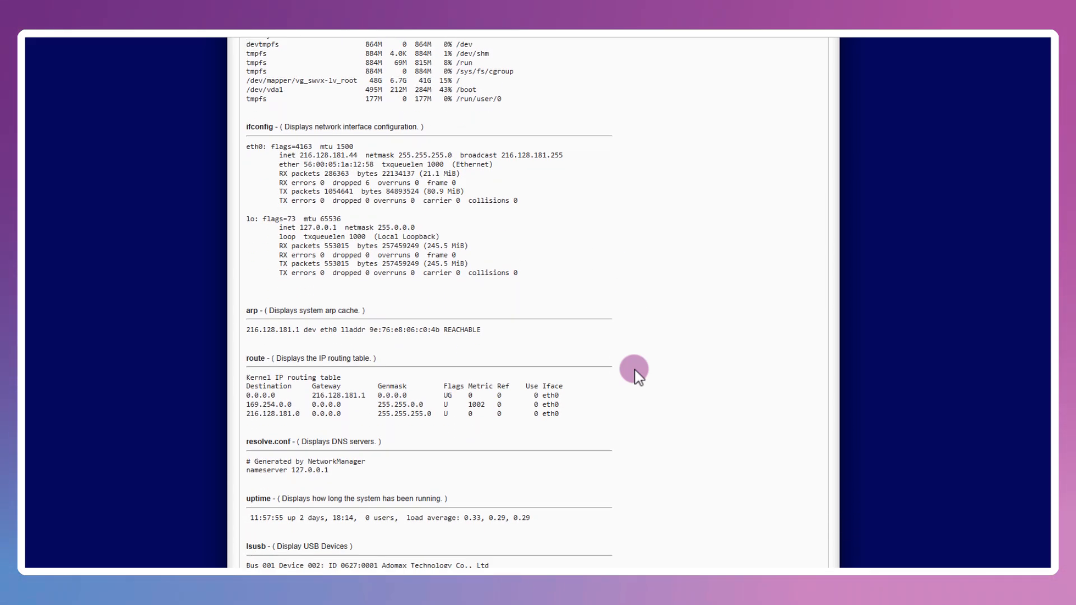
scroll(638, 377, down, 2)
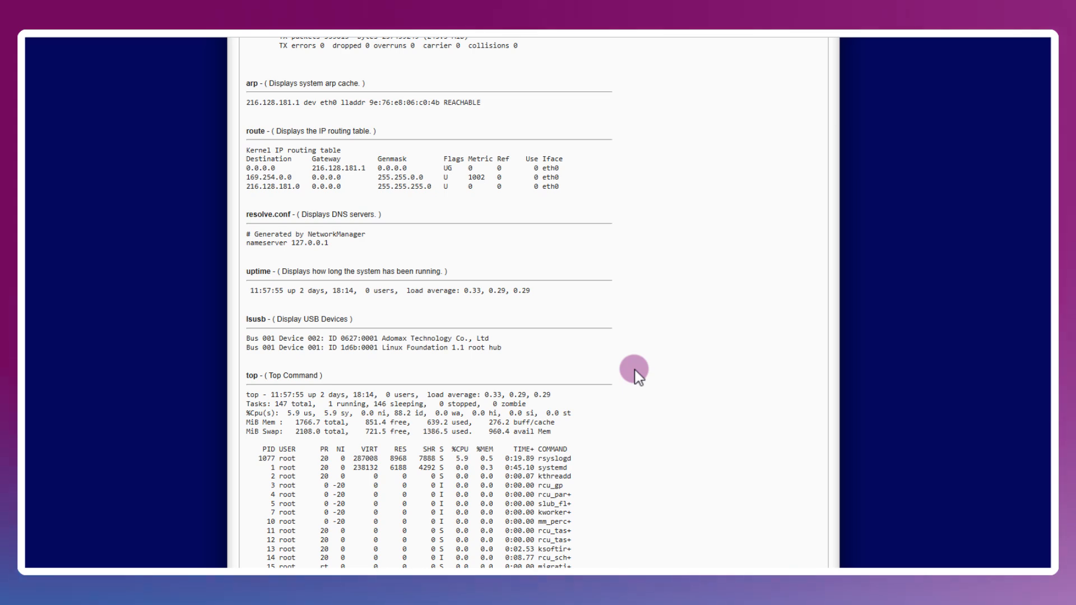
scroll(638, 376, down, 3)
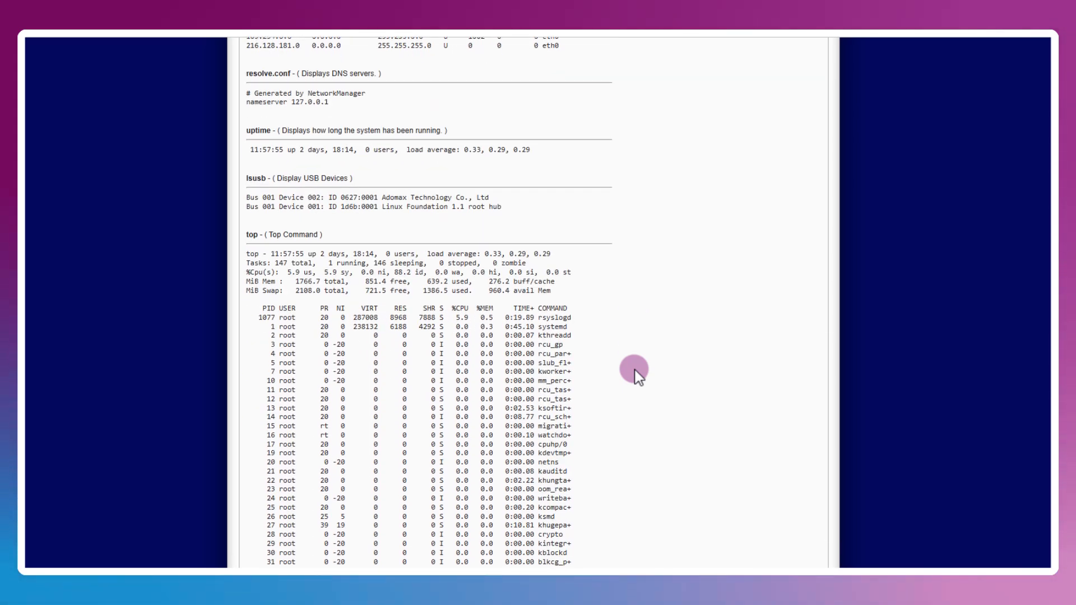
scroll(638, 376, down, 3)
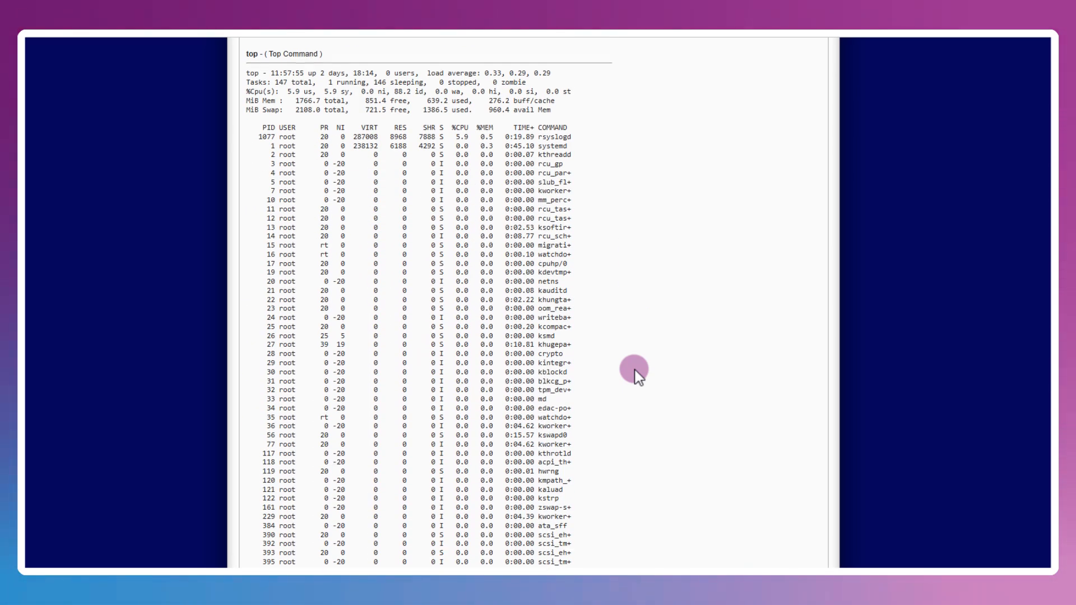
scroll(638, 375, down, 15)
scroll(638, 376, down, 7)
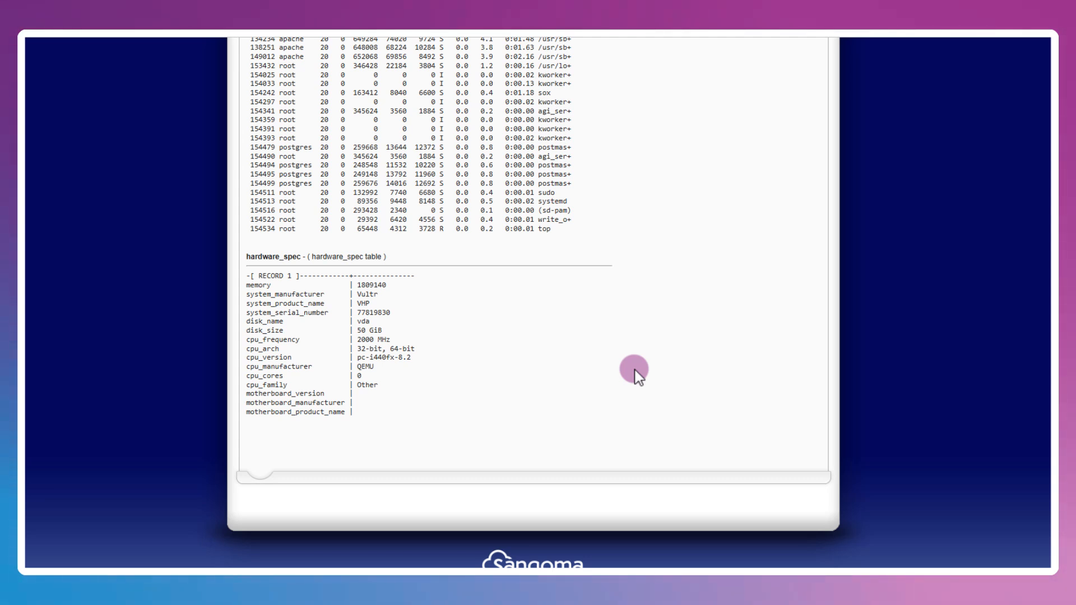
scroll(682, 550, up, 10)
mouse_move(555, 87)
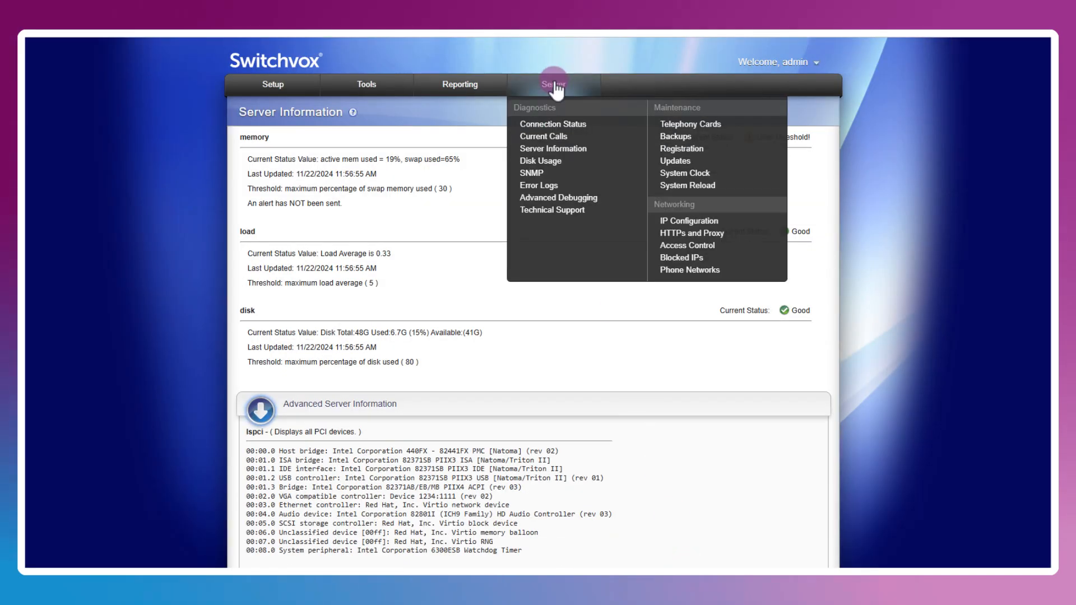
- Open the Disk Usage breakdown, which reports the disk 14.1% full
click(541, 161)
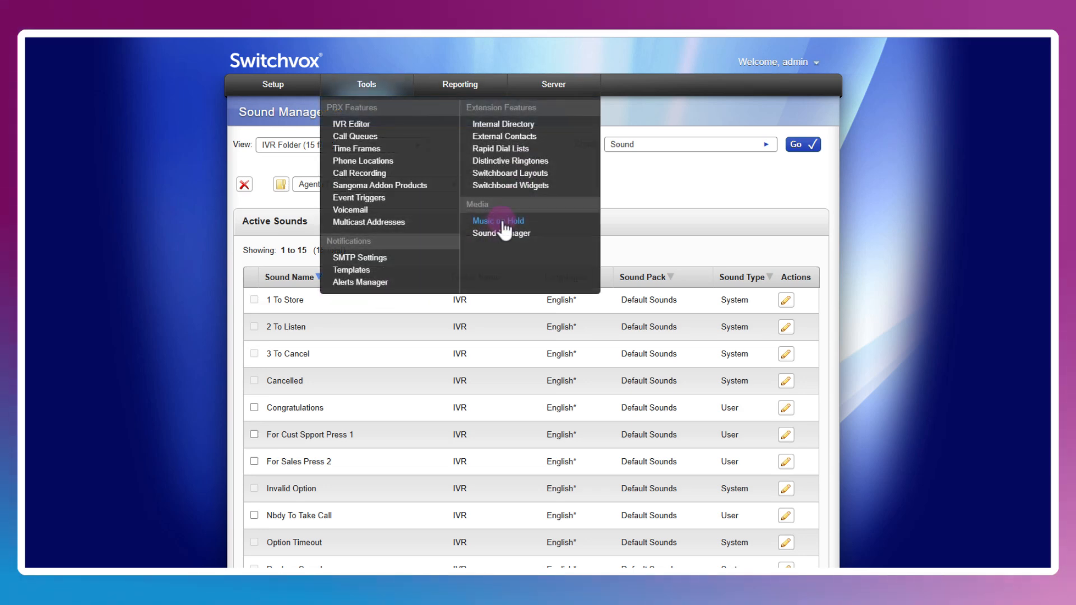
- Review the Music on Hold song list, scheduled call recordings and call recording settings
click(504, 222)
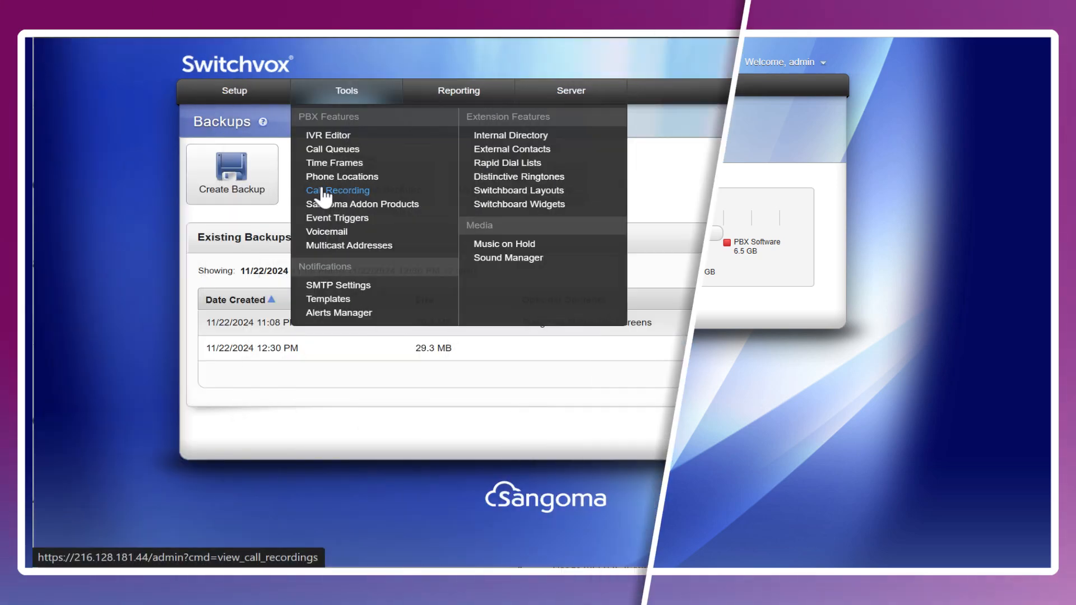
click(321, 191)
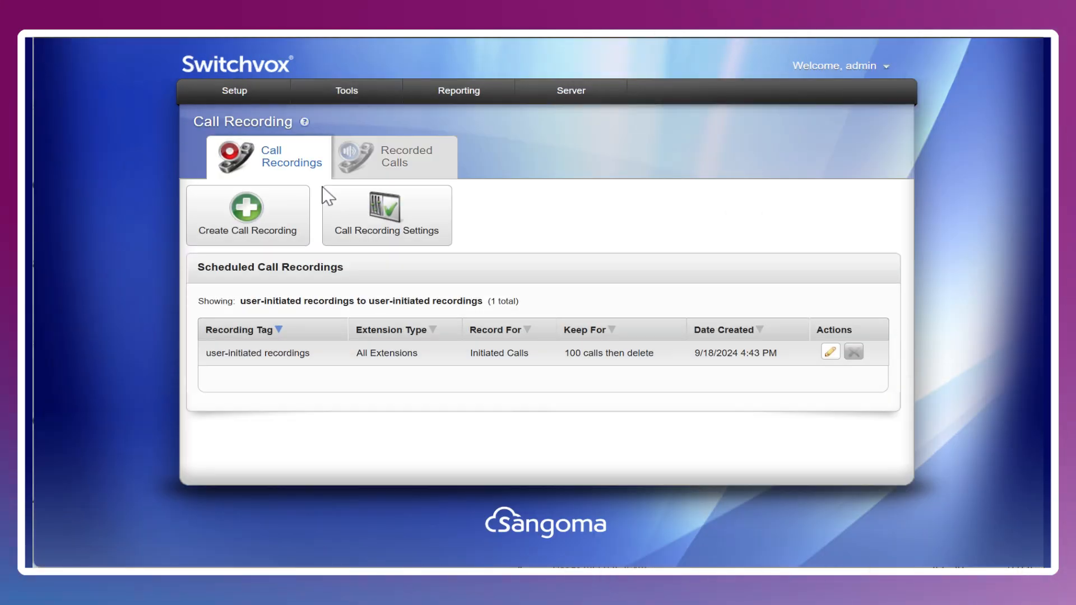
click(418, 215)
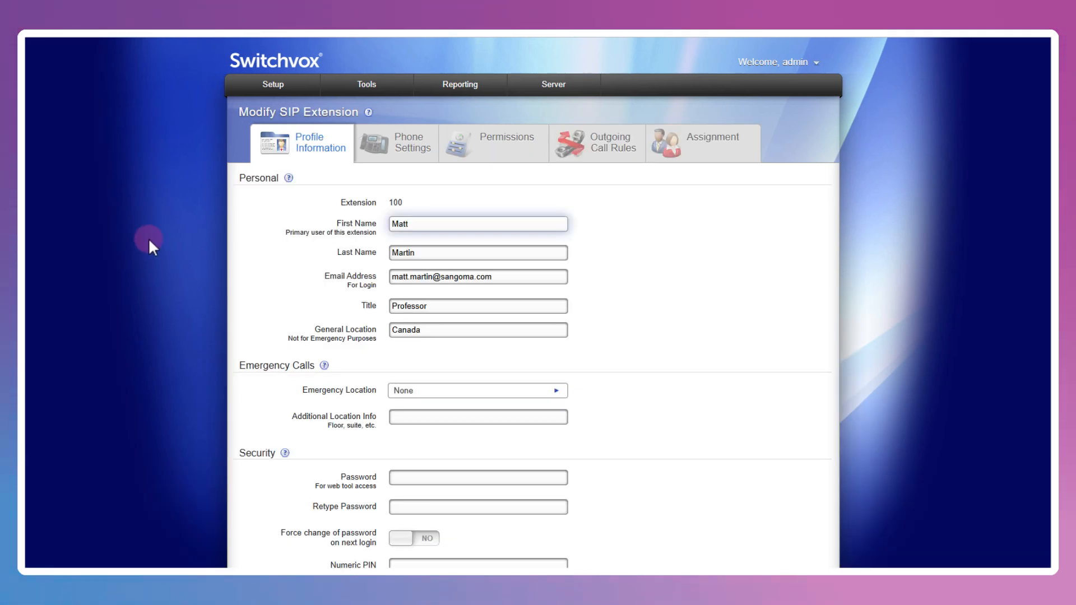
- Scroll extension 100's profile down to its Advanced Profile Options
scroll(148, 237, down, 1)
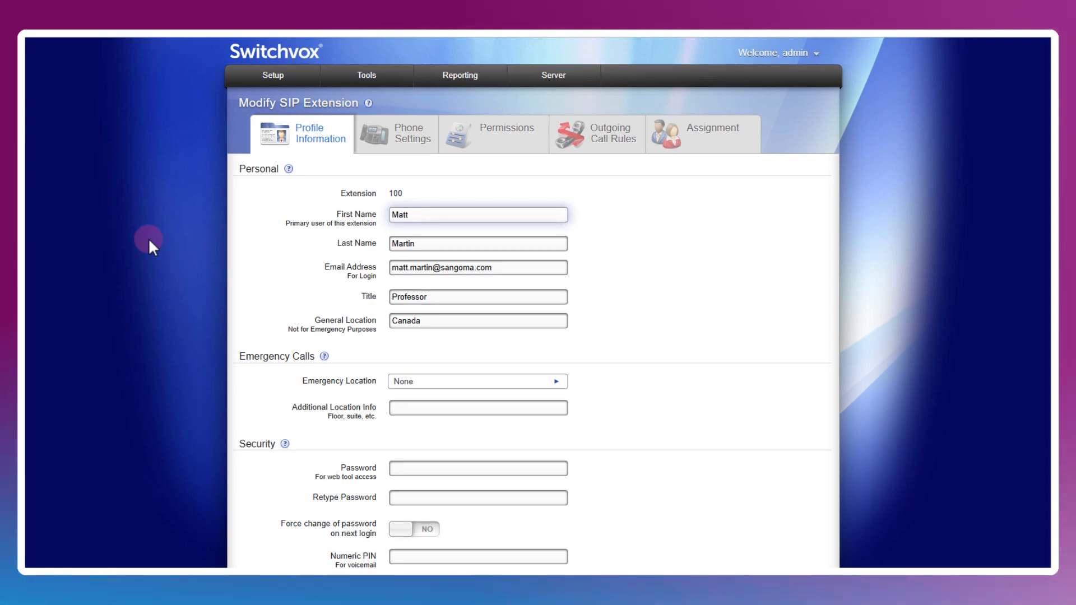
scroll(148, 237, down, 1)
scroll(148, 238, down, 15)
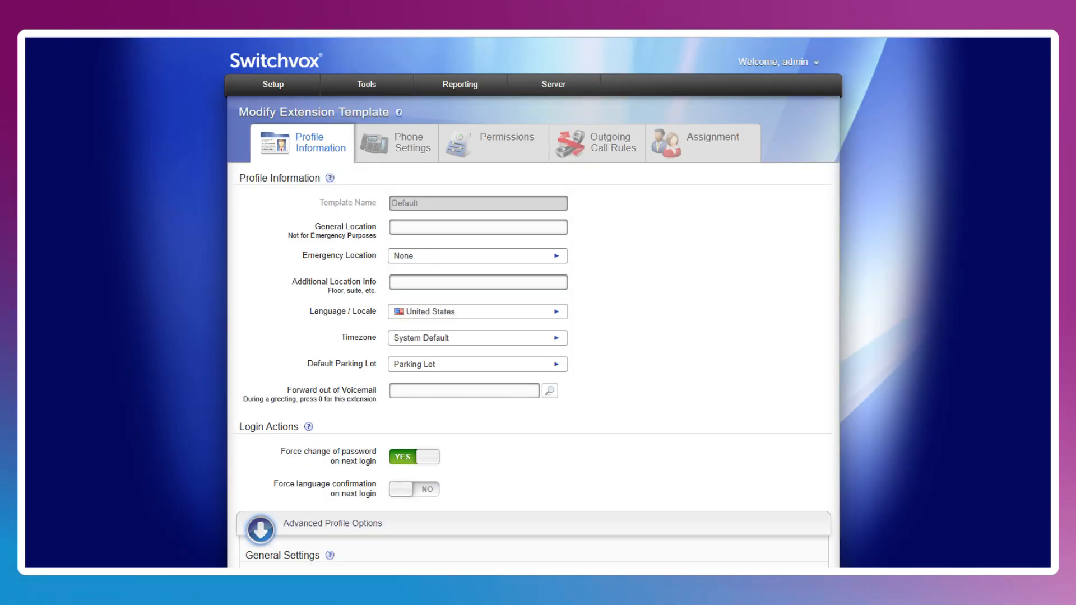
- Check the Voicemail & Fax Mailbox Quota field in the Default extension template
click(273, 84)
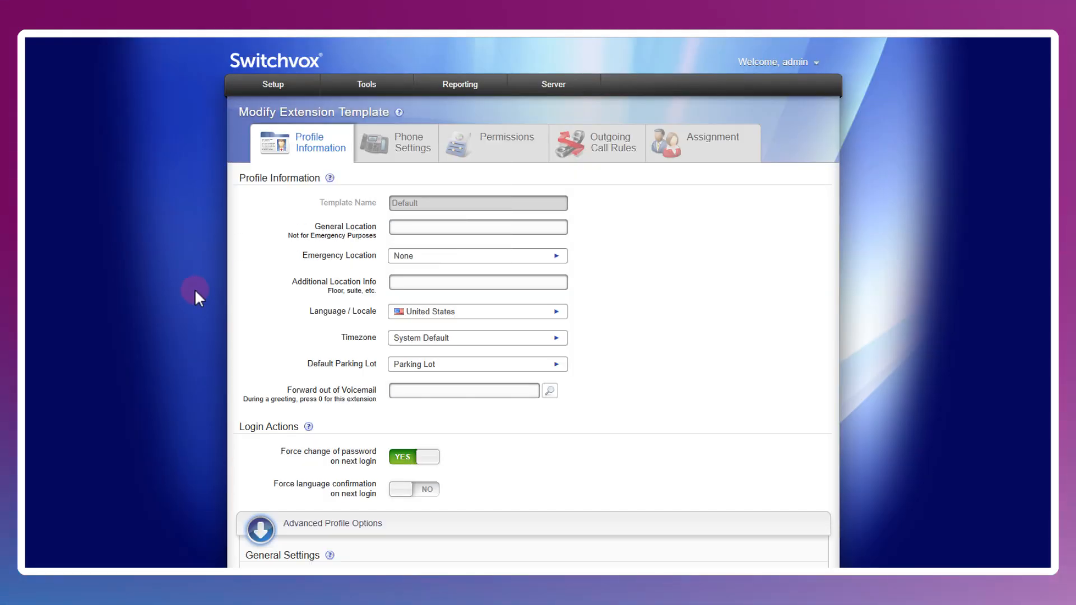
scroll(194, 288, down, 4)
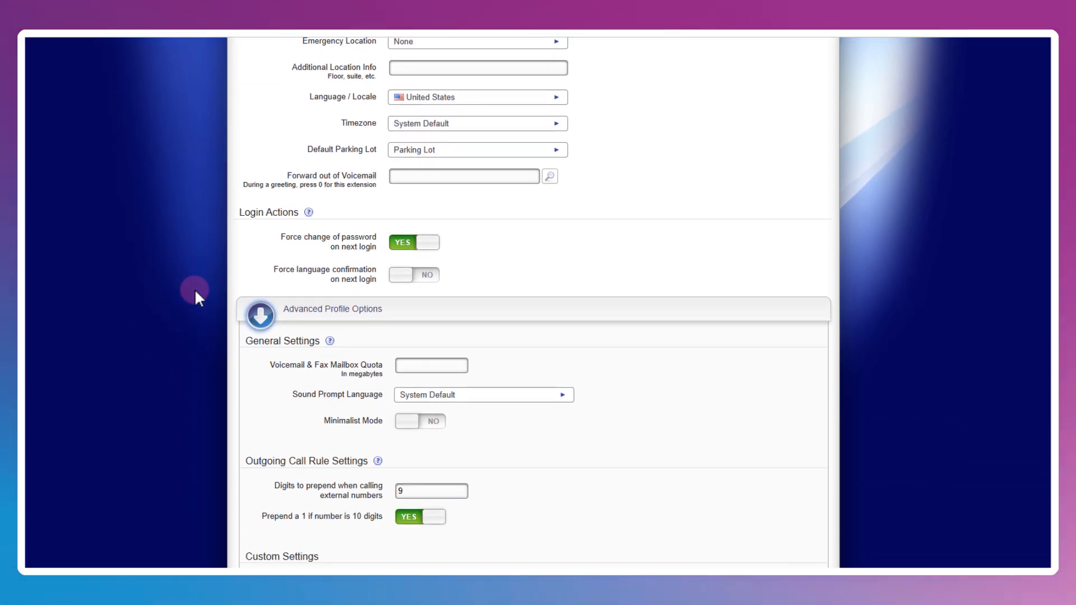
scroll(194, 288, down, 2)
click(430, 251)
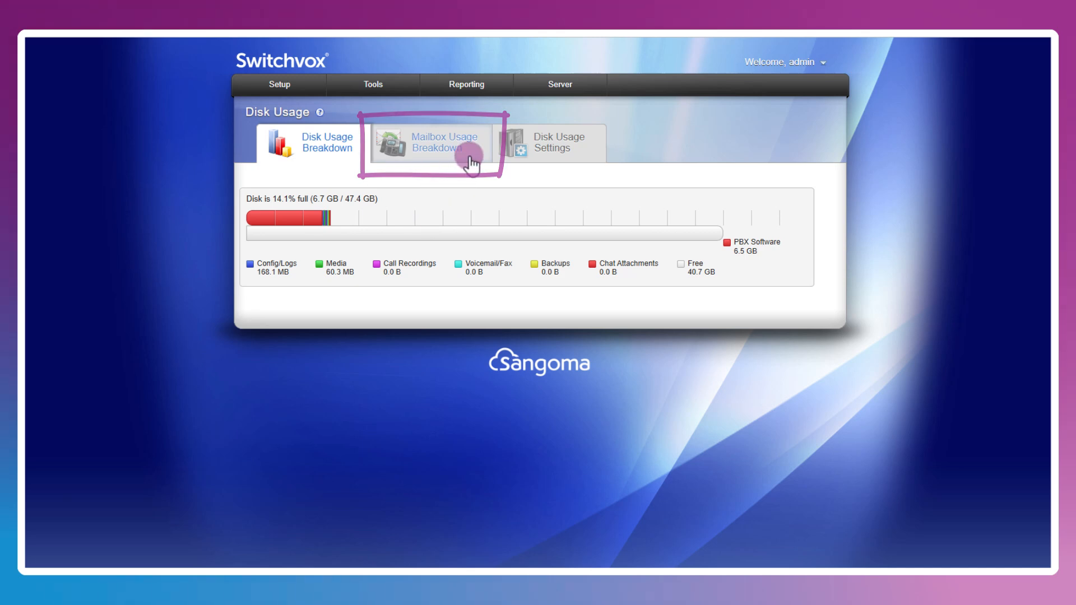
- View the Mailbox Usage Breakdown of voicemail and fax usage per mailbox
click(471, 162)
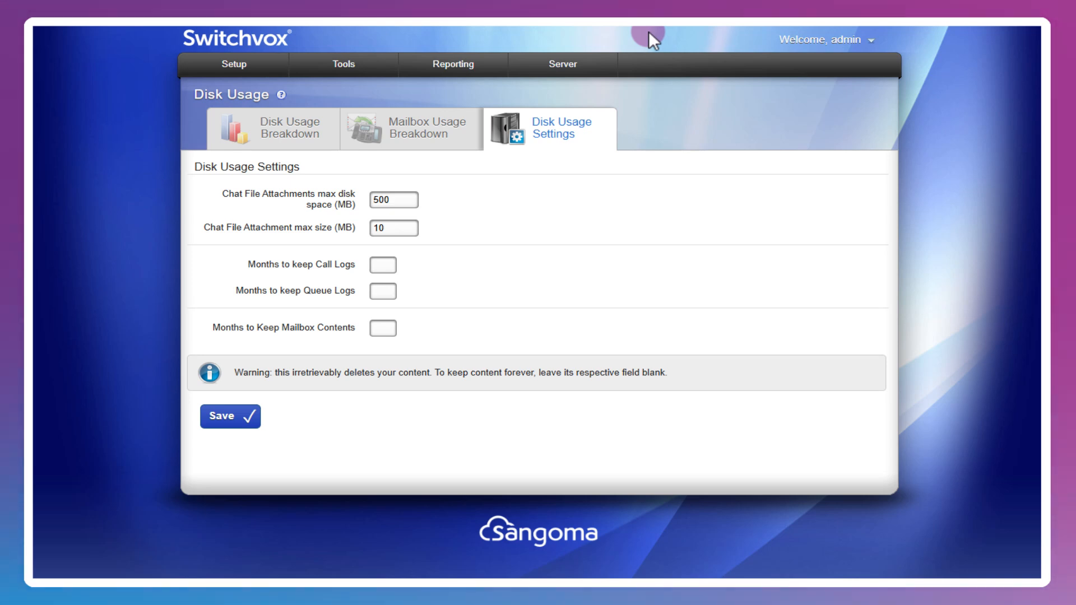
- Open the Server Error Logs page, which shows no errors for 11/19/2024
mouse_move(563, 86)
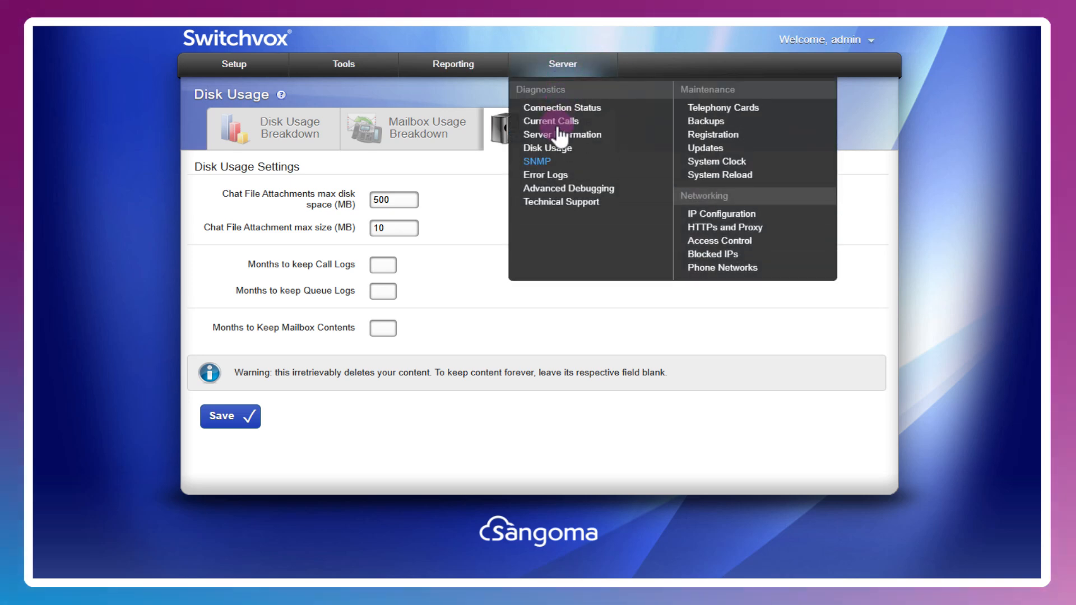
click(552, 176)
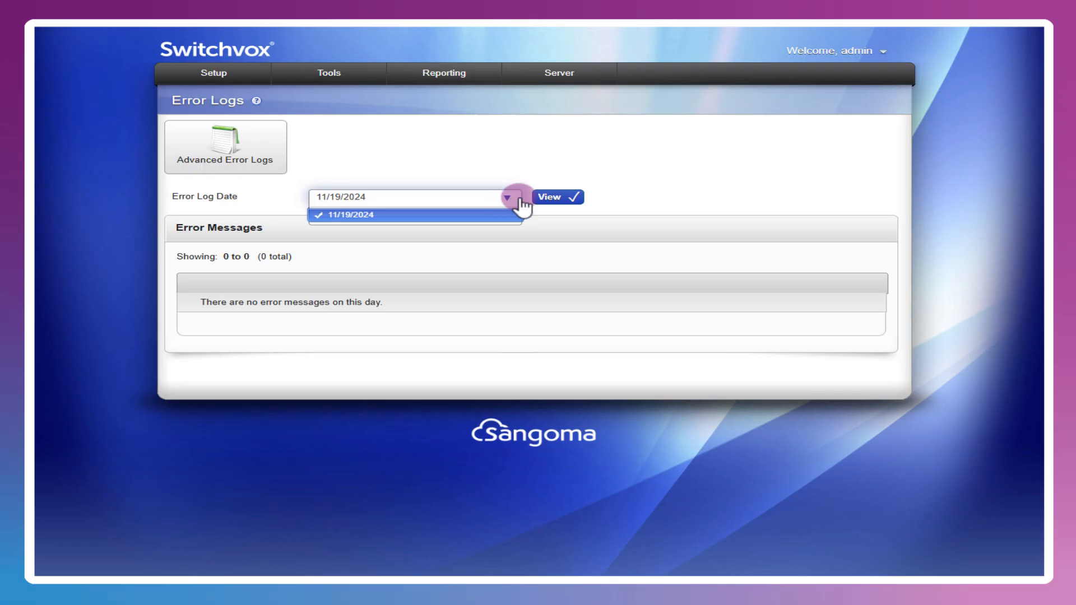
- View the 11/19/2024 error log showing the 6:07 PM System Monitor memory alert
click(568, 200)
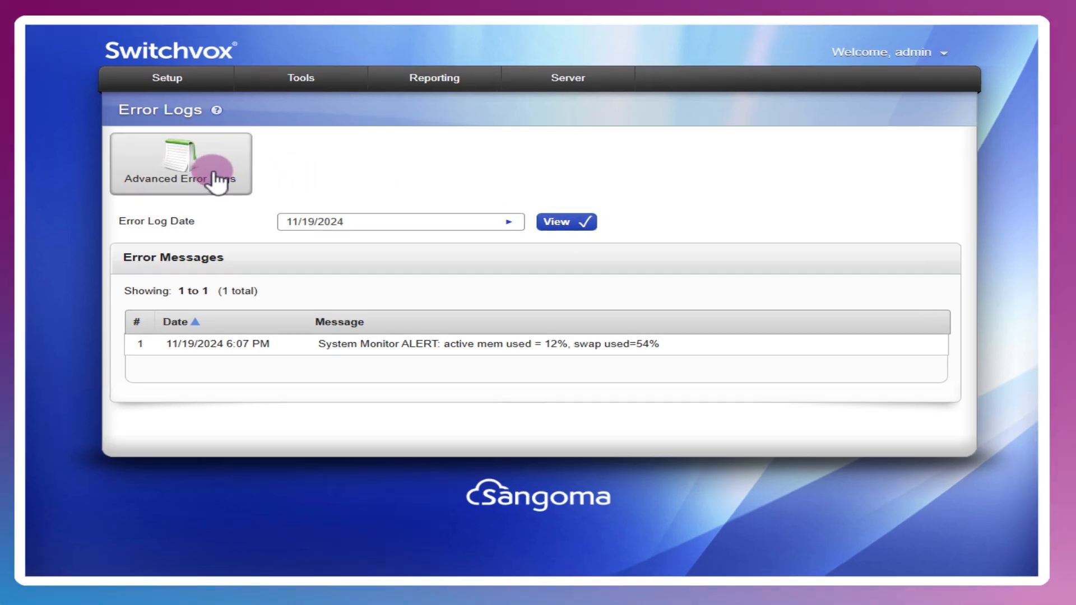
- Load the 590-entry Advanced Error Log for 11/22/2024 and review its pjsip notices and warnings
click(216, 178)
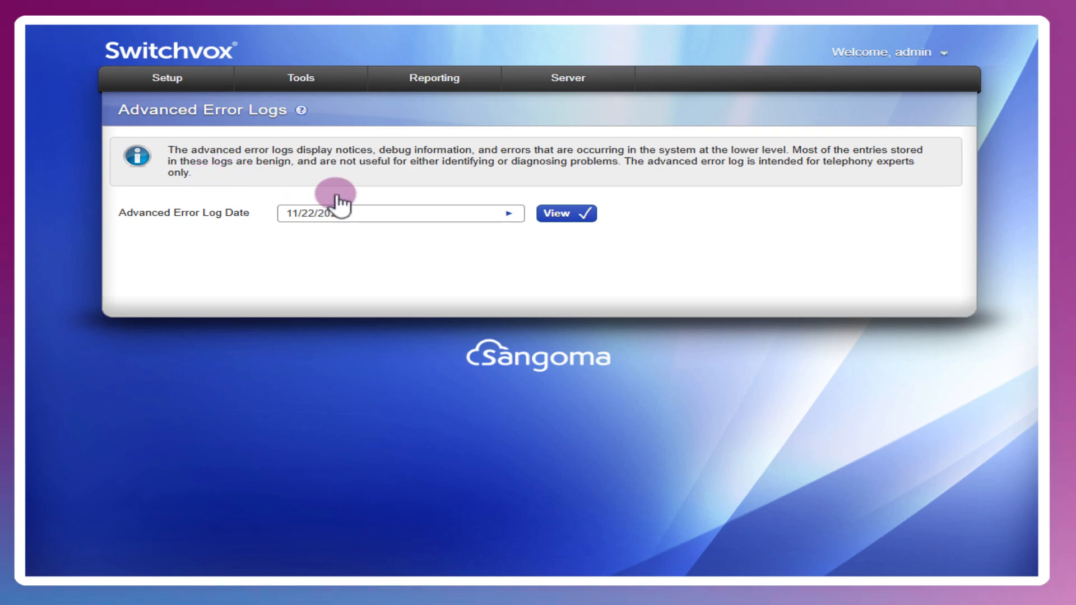
click(467, 220)
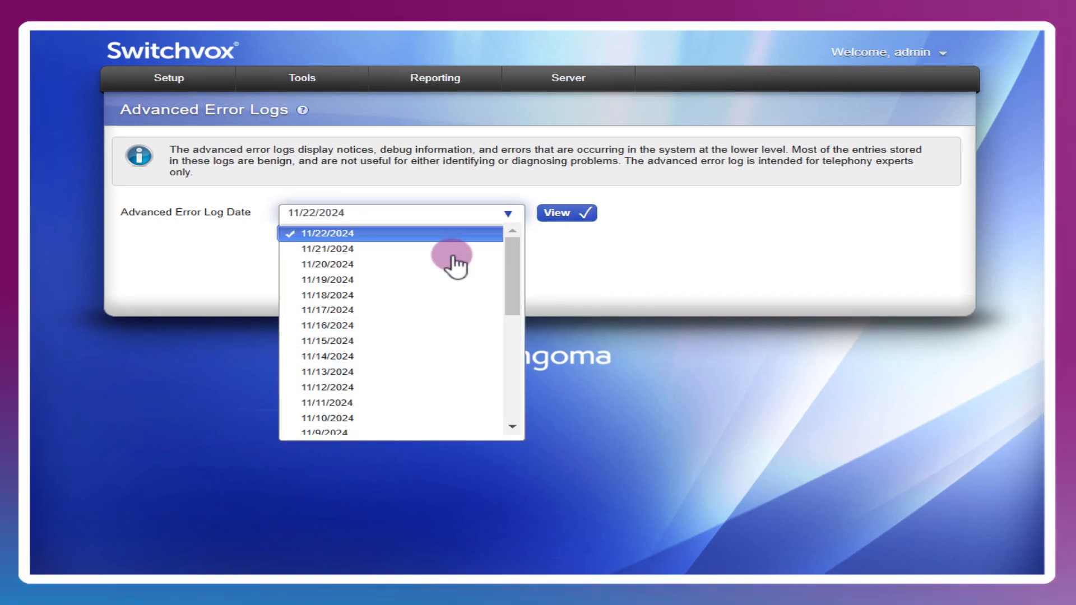
click(567, 213)
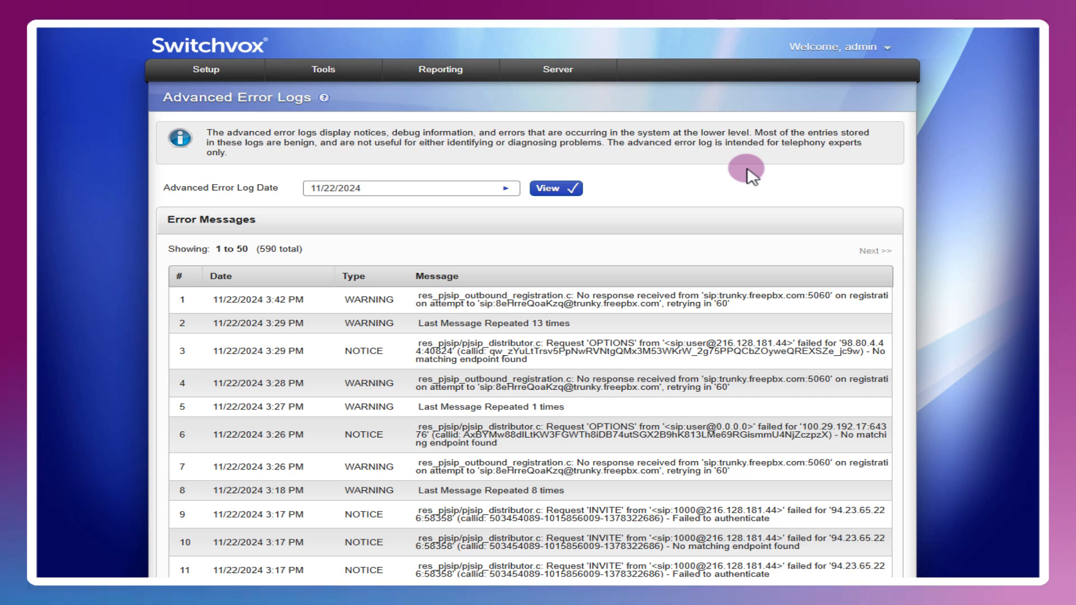
scroll(747, 170, down, 3)
scroll(748, 174, down, 9)
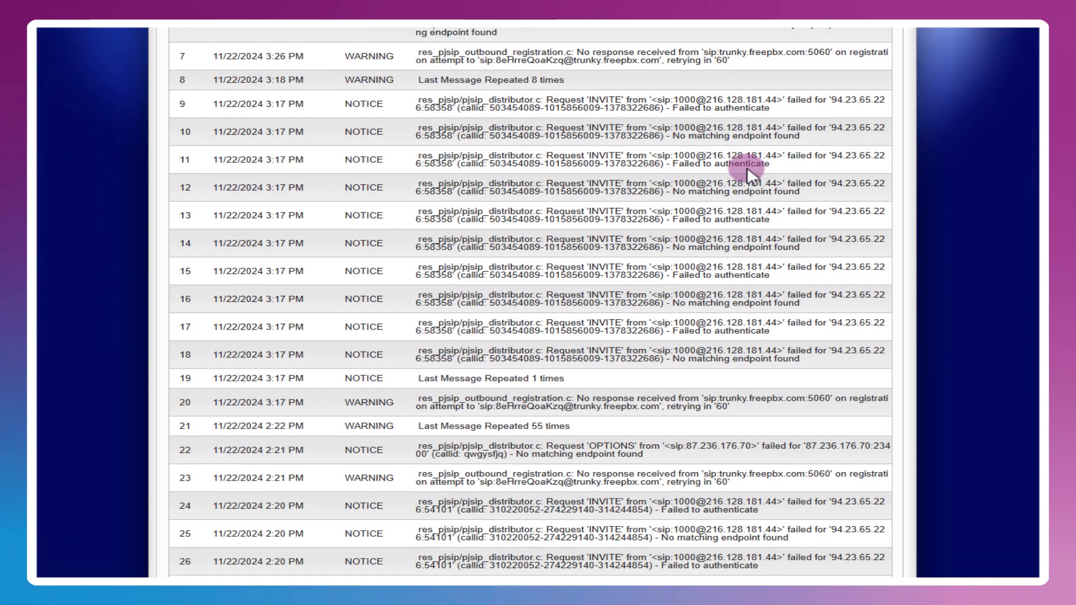
scroll(752, 176, down, 2)
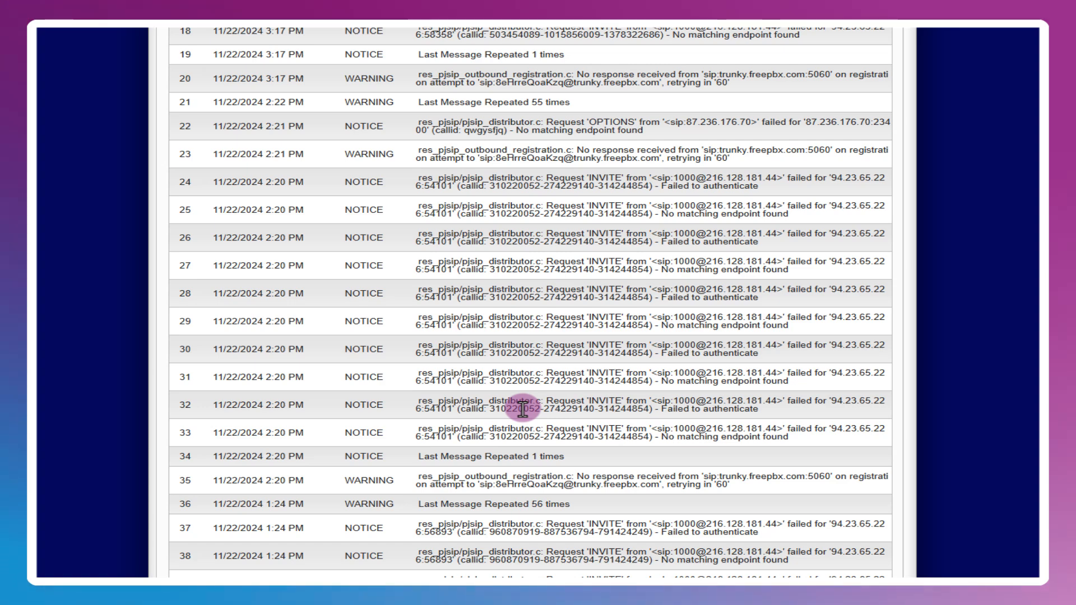
scroll(522, 410, up, 13)
- Start a new Asterisk Command Line Interface debugging session from the Advanced Debugging page
click(557, 69)
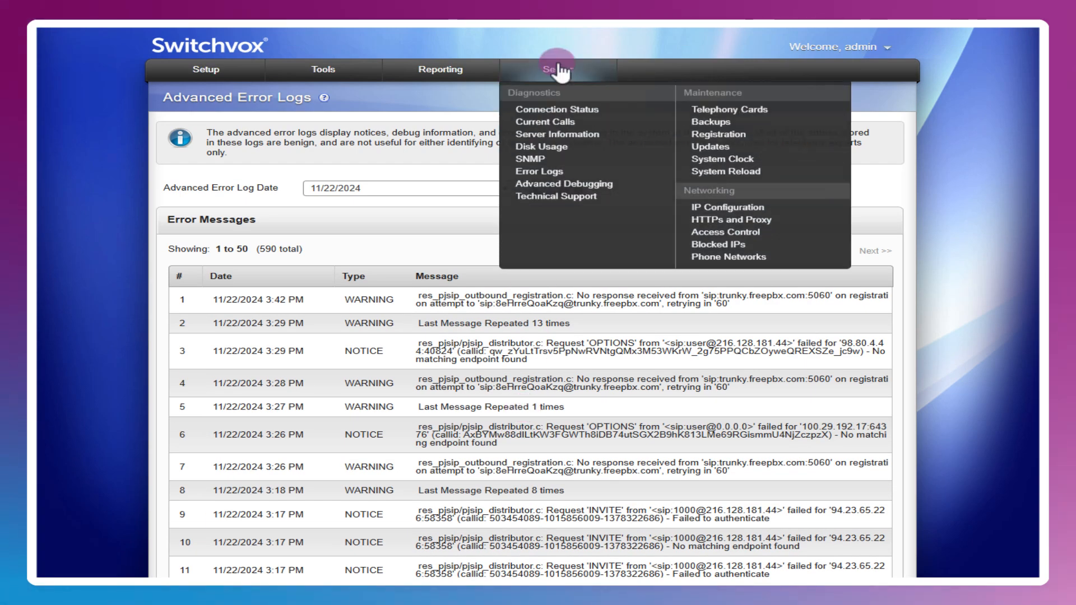
click(563, 185)
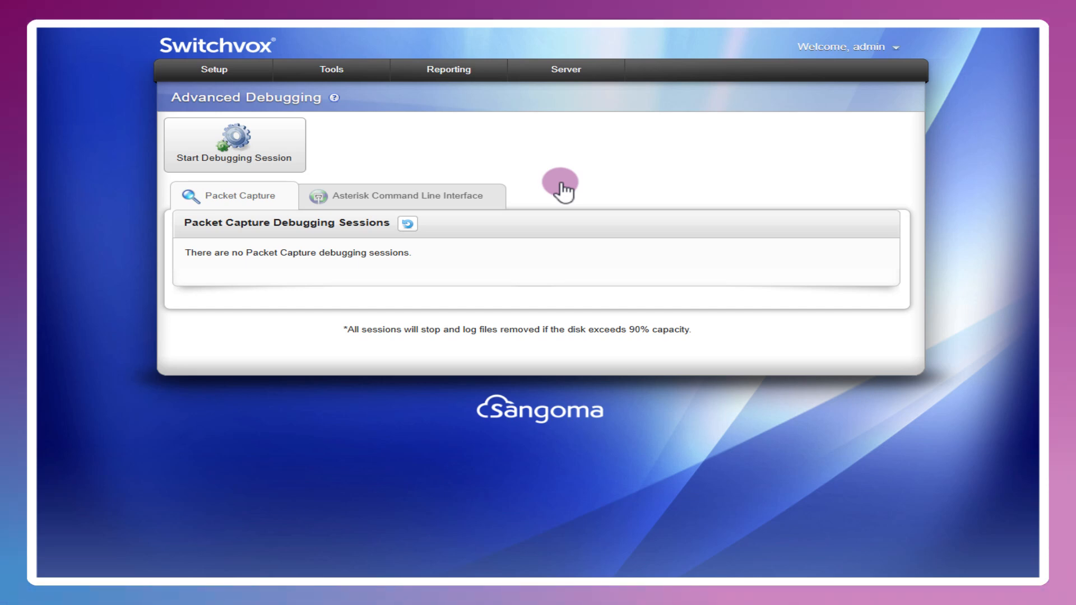
click(269, 151)
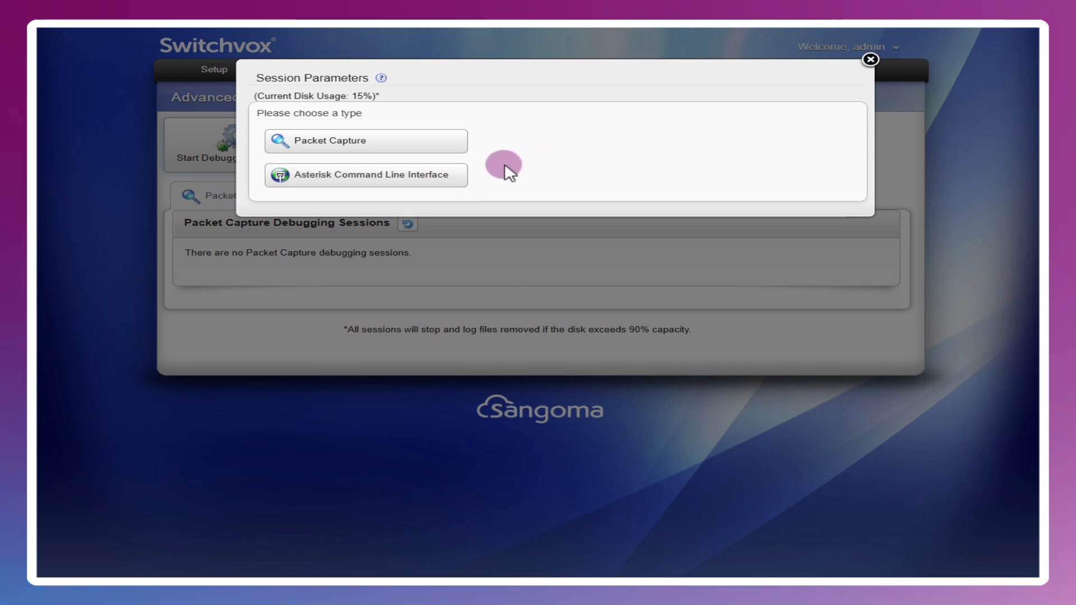
click(412, 178)
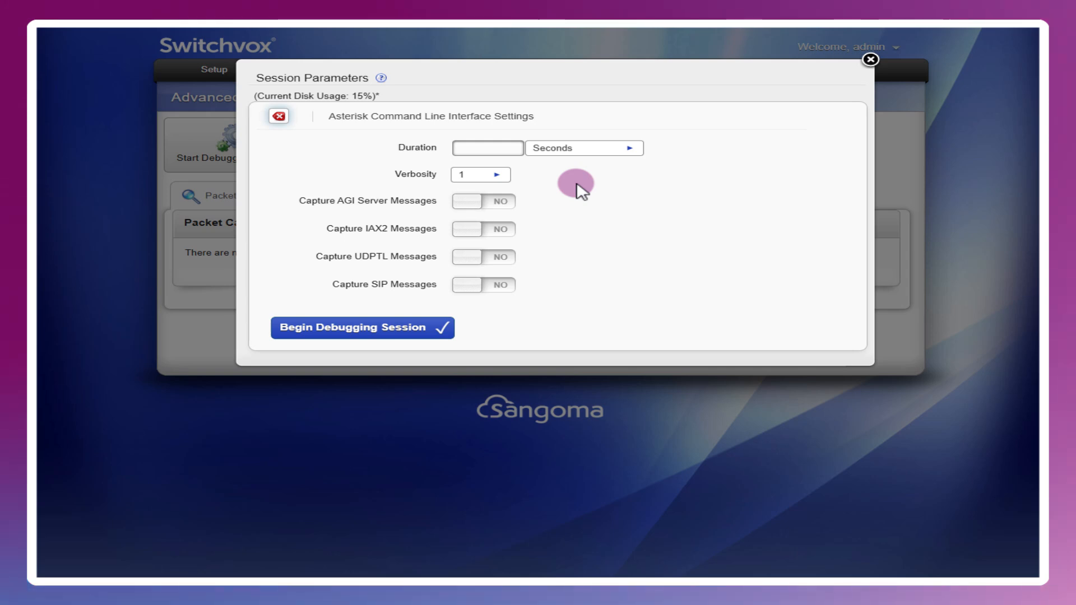
- Check verbosity level 1 and review the archived 7s ACLI session from 11/22/2024 3:45 PM
click(499, 176)
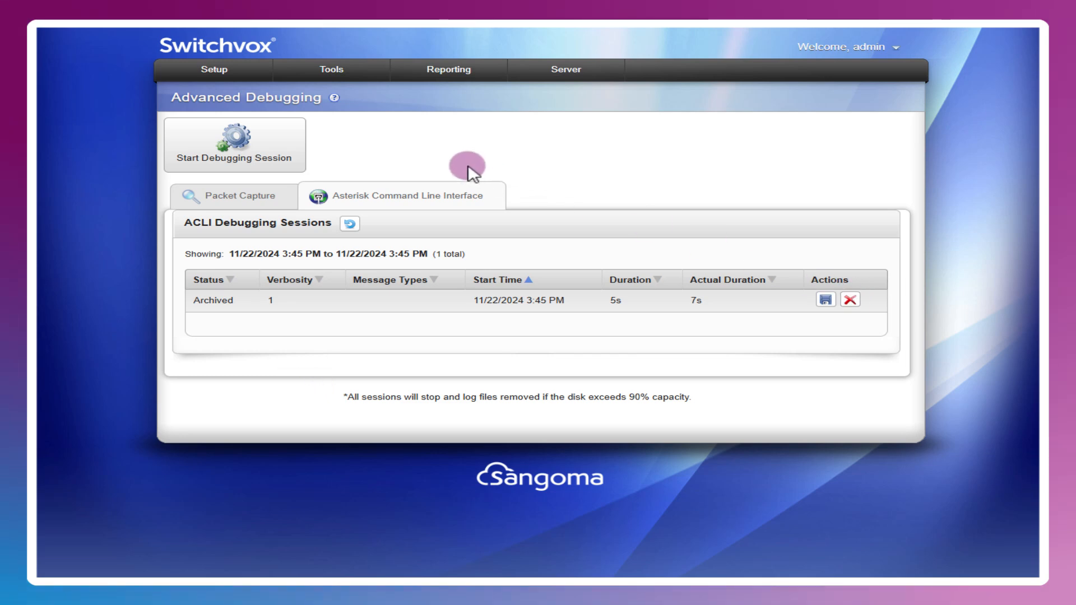
click(257, 142)
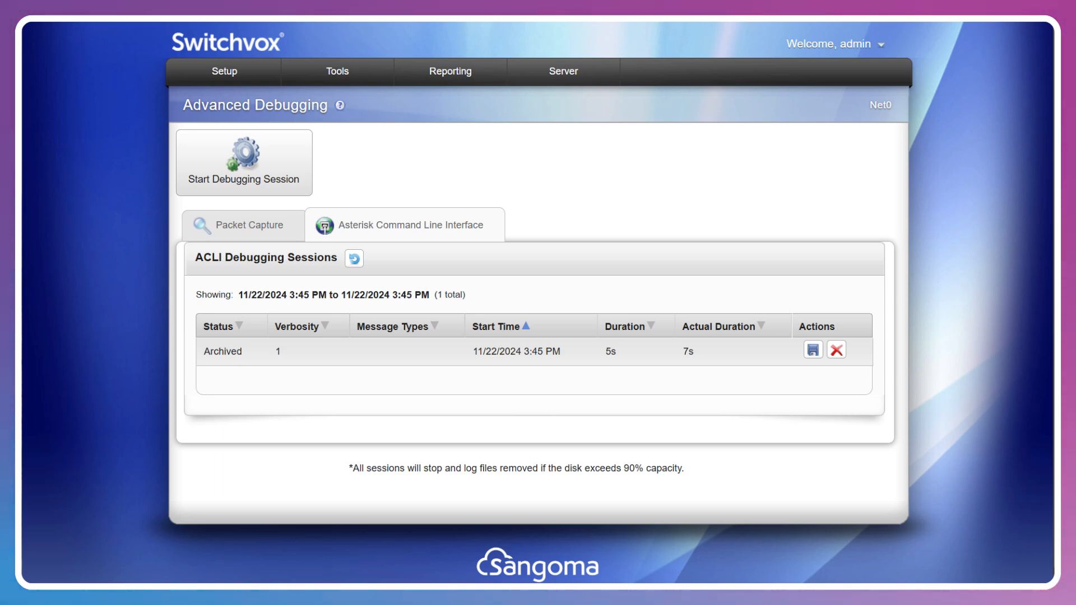
- Begin a new alert subscription in Alerts Manager, selecting categories Backups through System
click(336, 72)
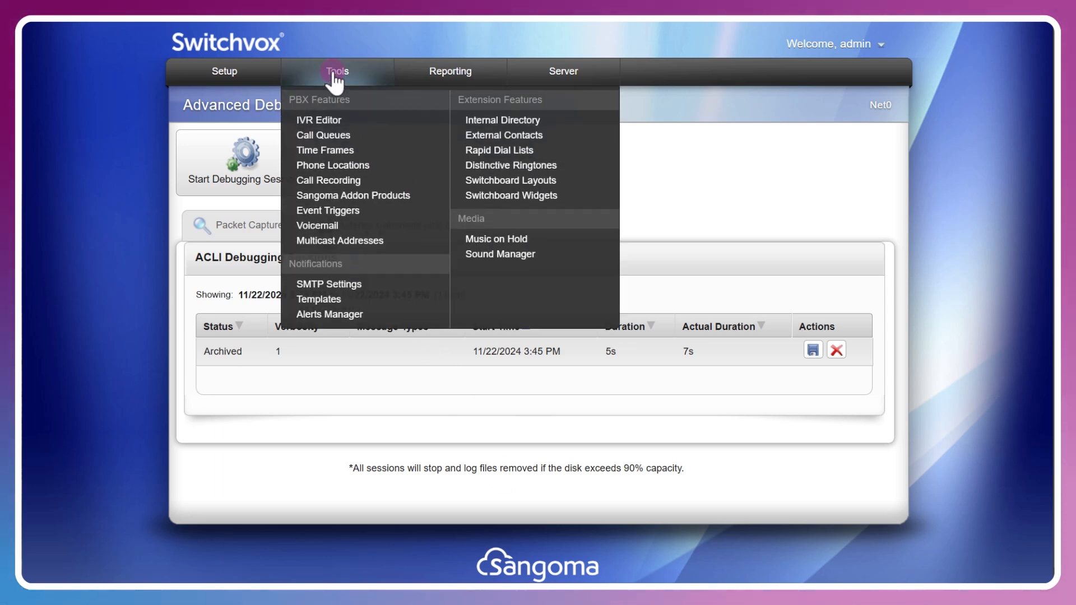
click(318, 315)
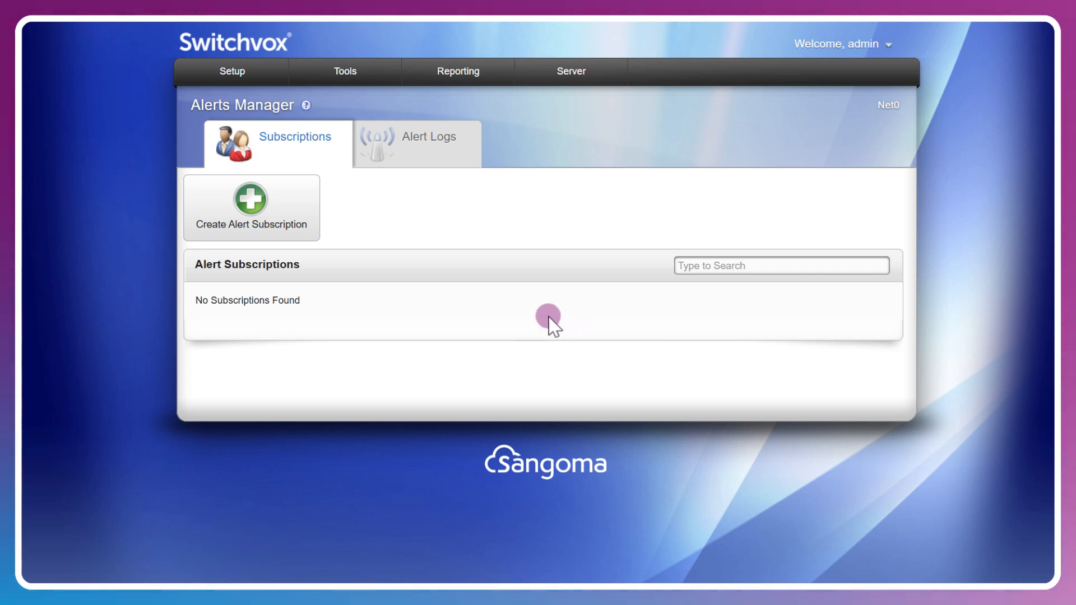
click(305, 211)
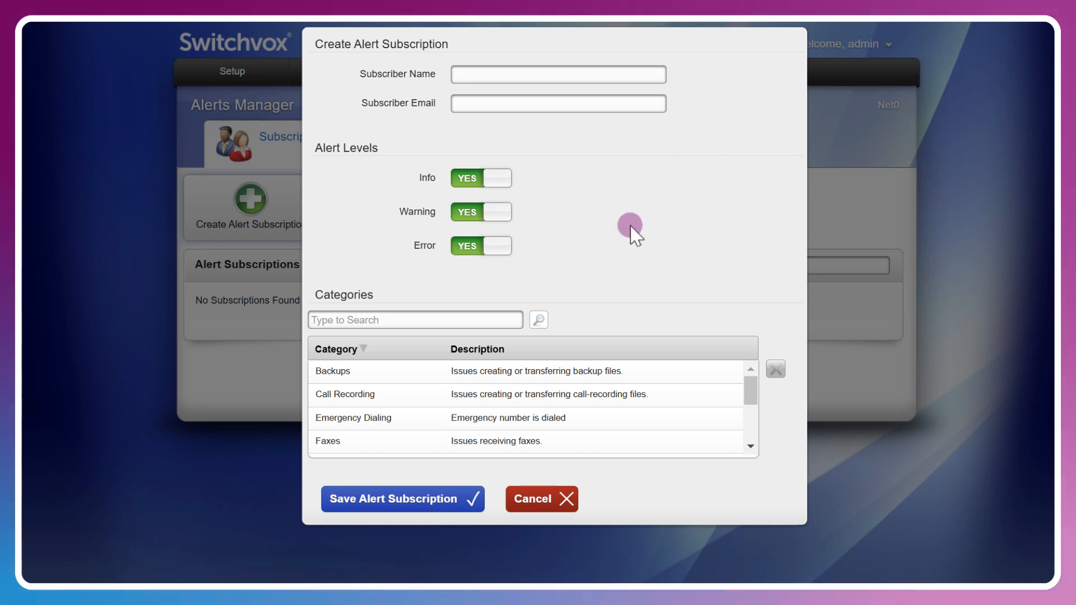
click(597, 371)
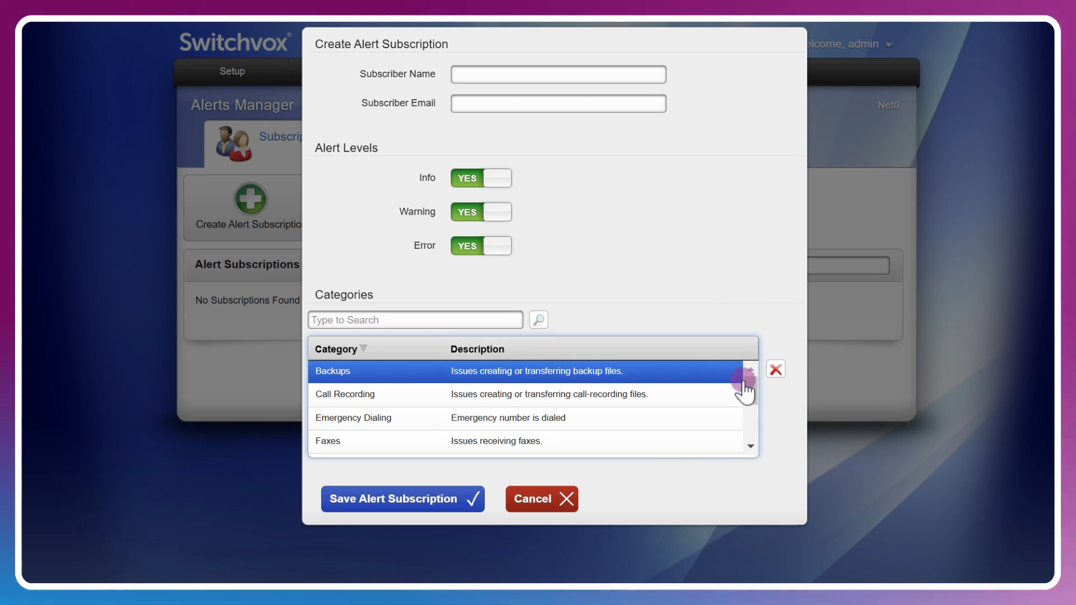
drag(750, 391, 751, 406)
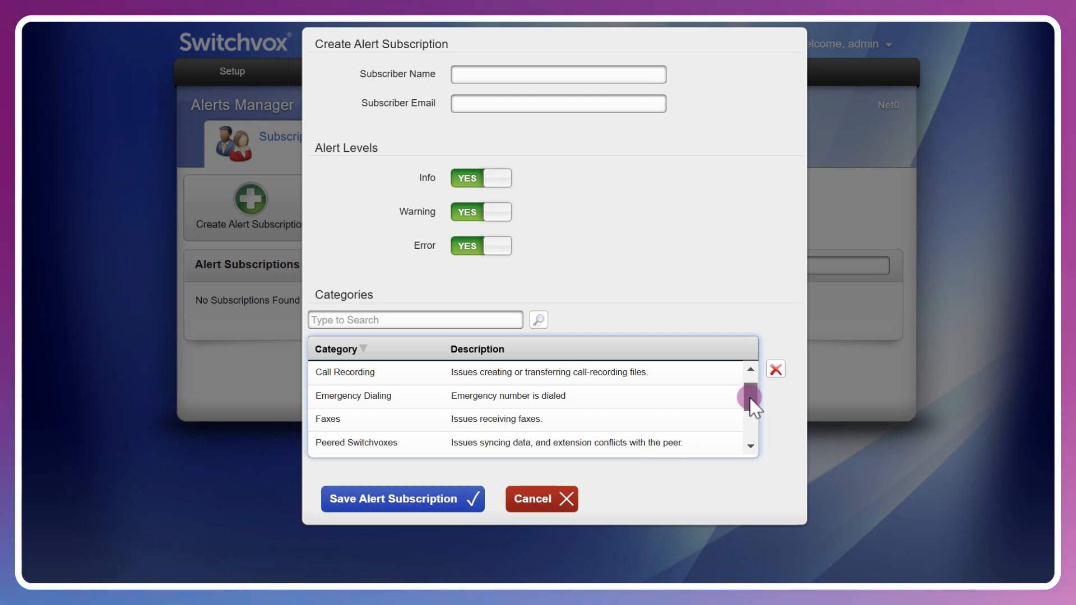
drag(750, 398, 748, 435)
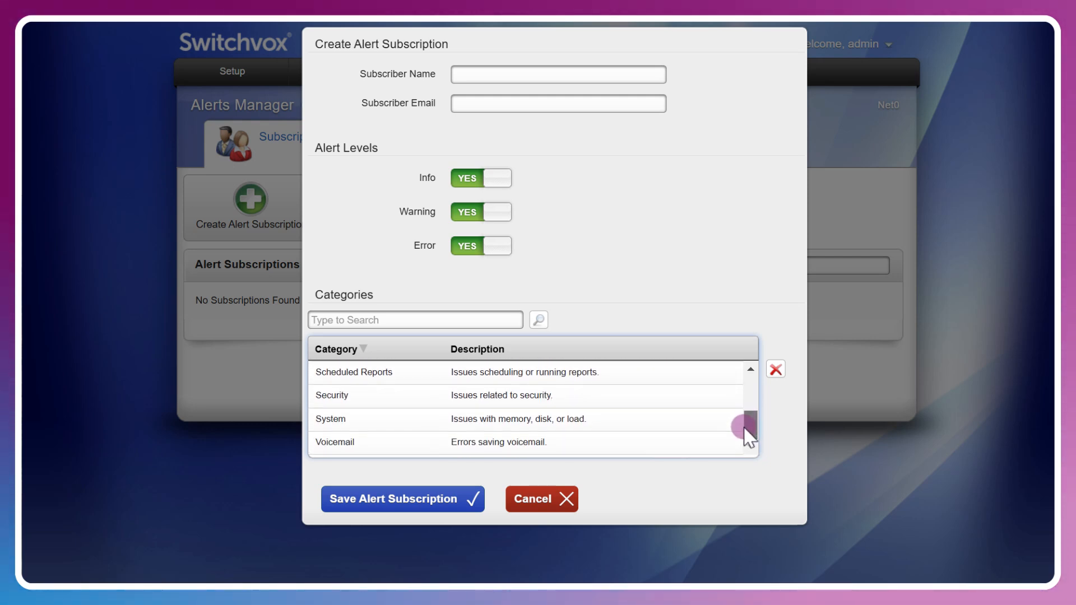
click(629, 421)
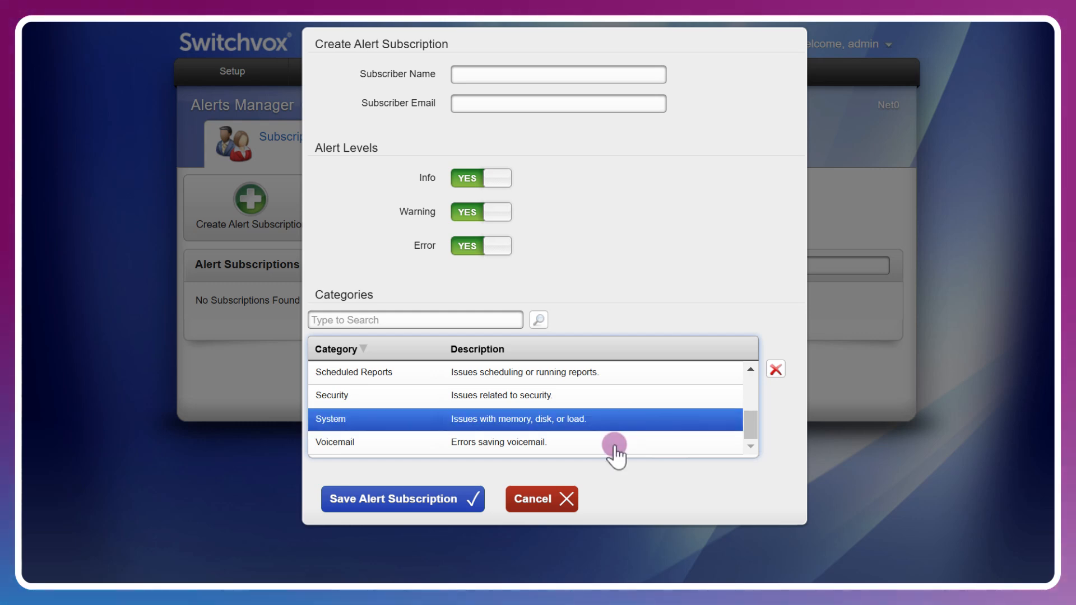
- Enter the subscriber's e-mail address and save the alert subscription
key(Tab)
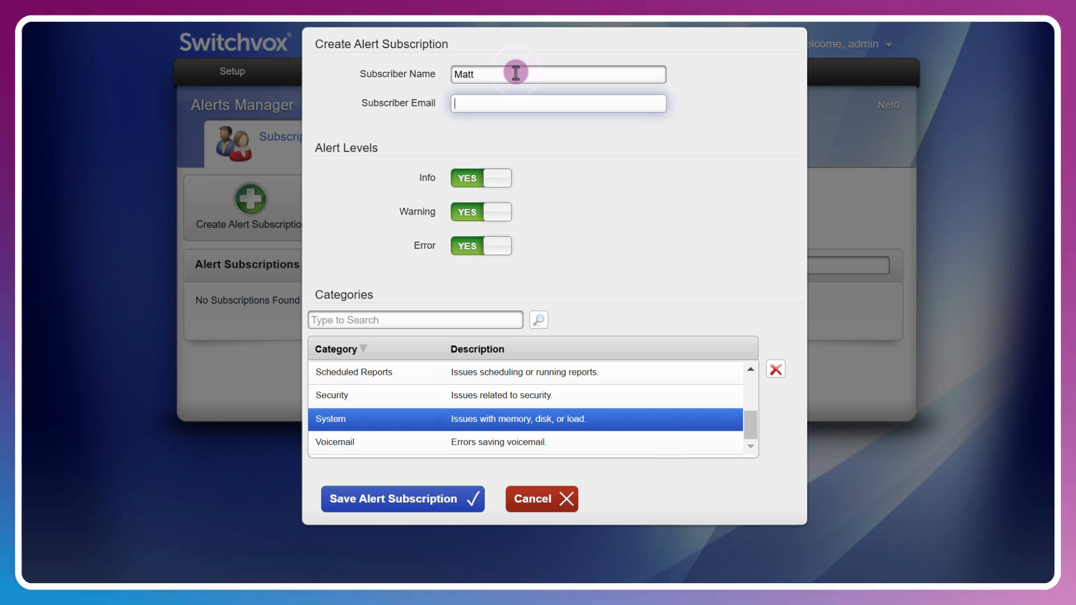
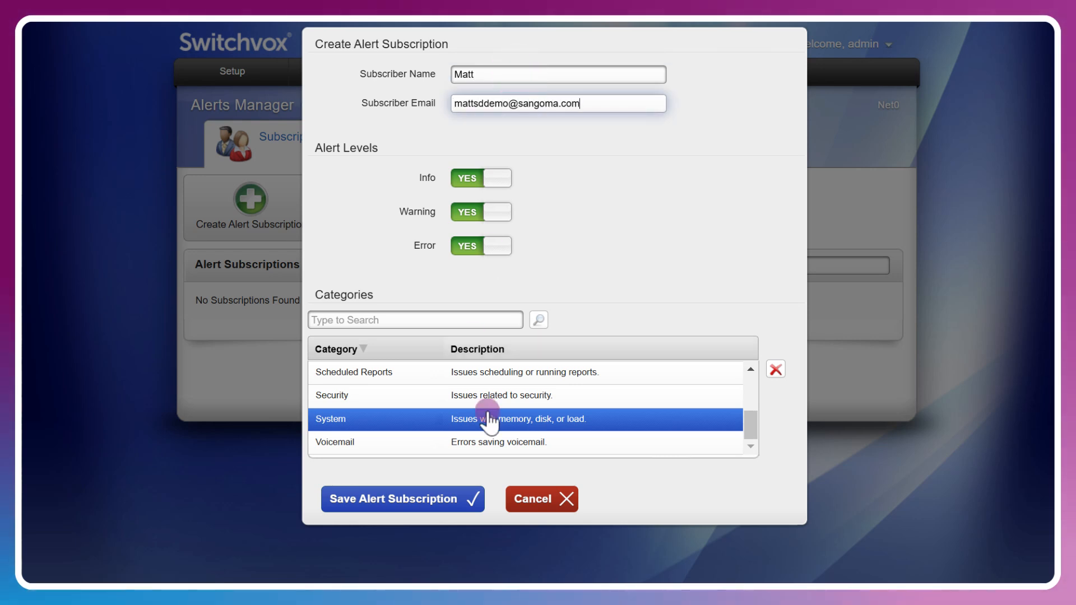
click(401, 500)
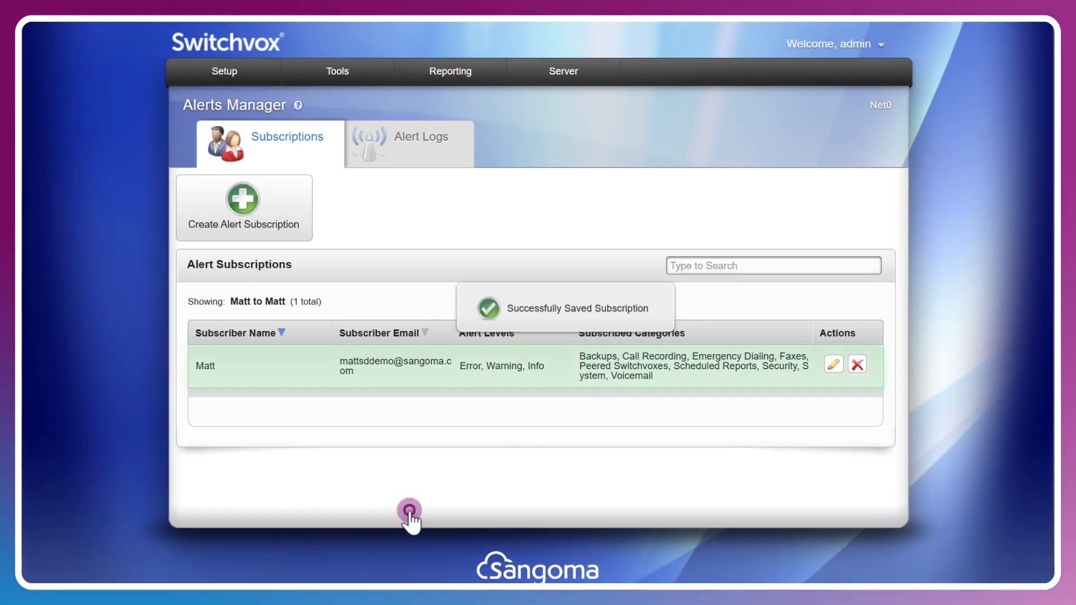
click(835, 365)
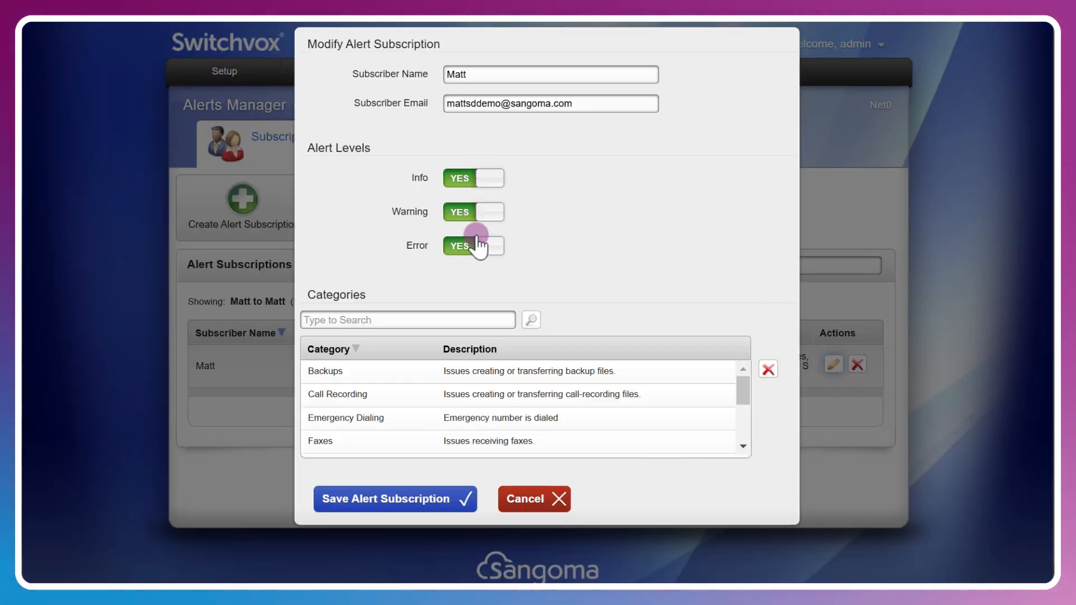
click(469, 176)
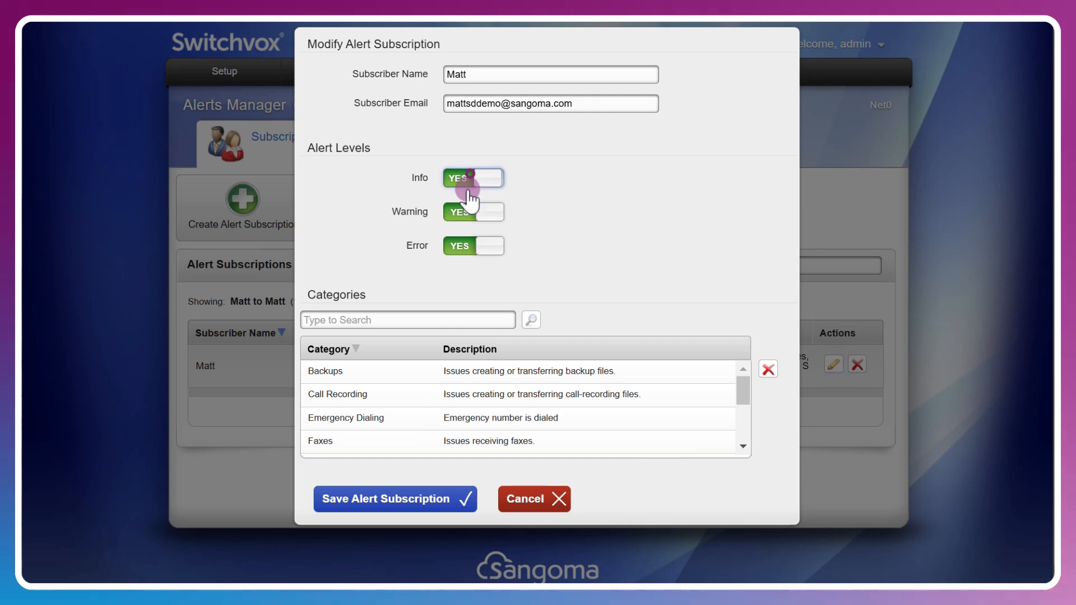
click(463, 212)
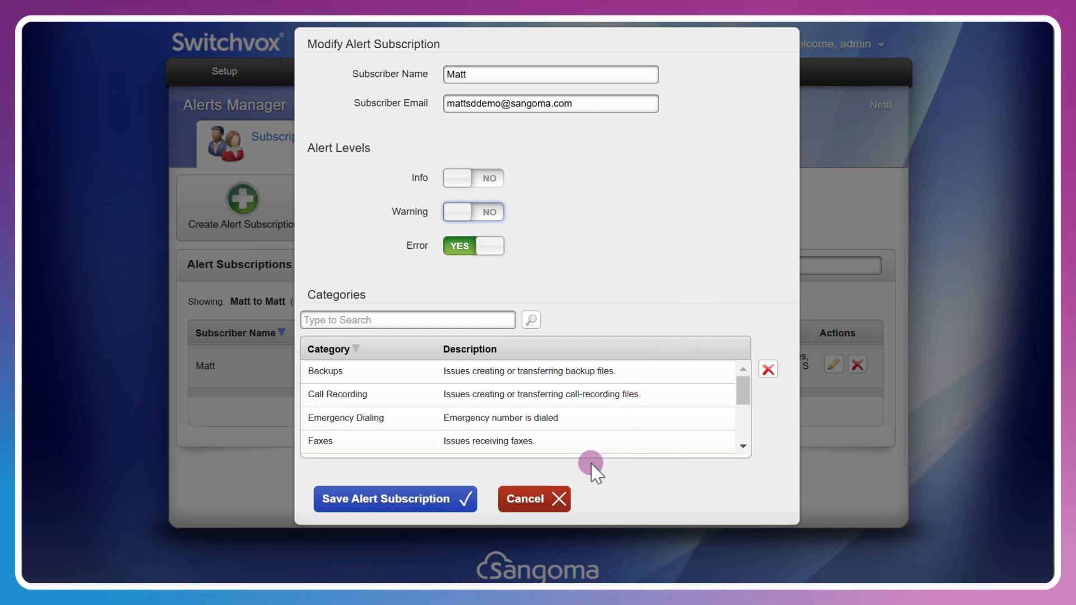
click(555, 500)
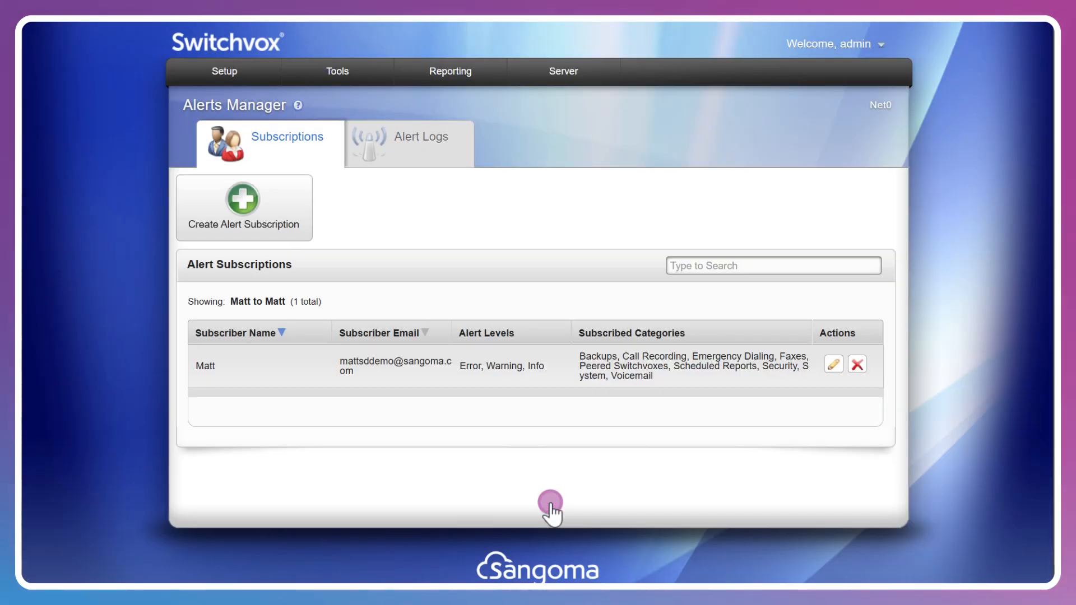
- Retrieve all-level alert logs from 11/18/2024 12:00 AM through 12/5/2024 12:16 PM
click(424, 148)
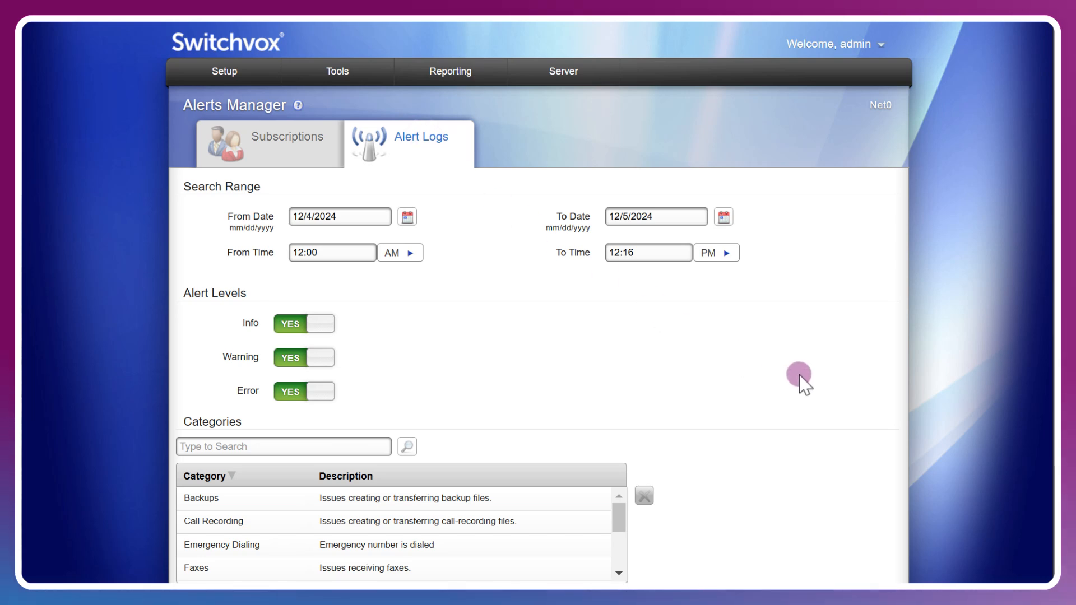
scroll(802, 384, down, 1)
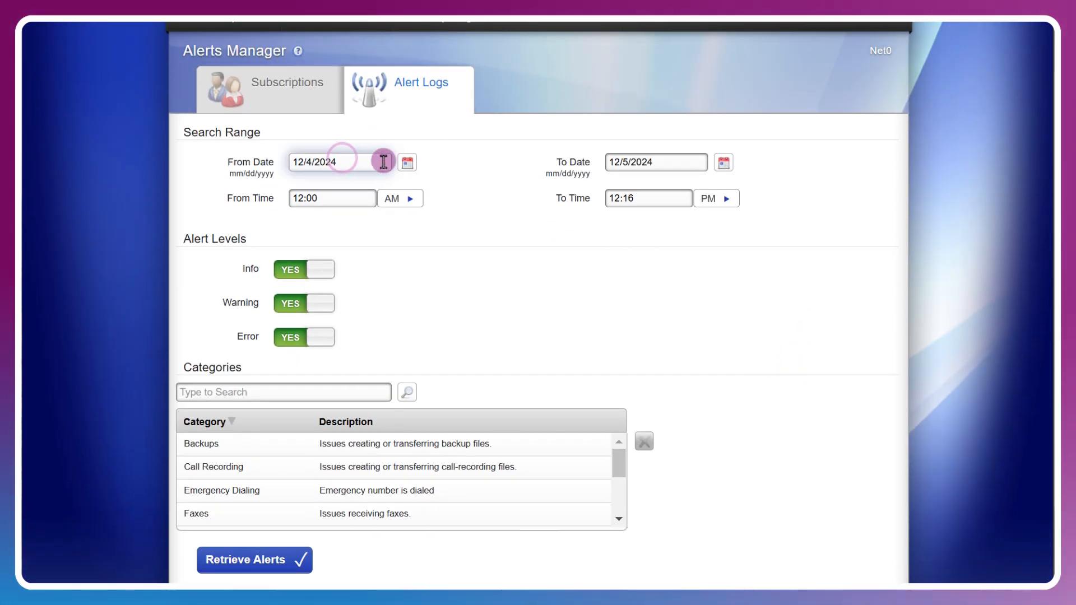
click(407, 163)
click(263, 221)
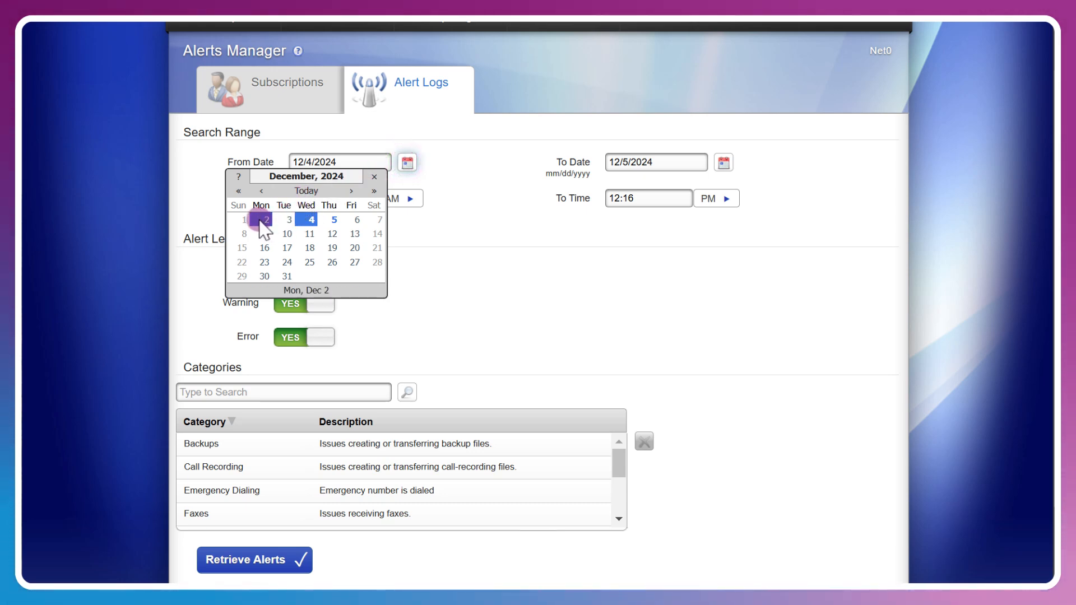
click(261, 191)
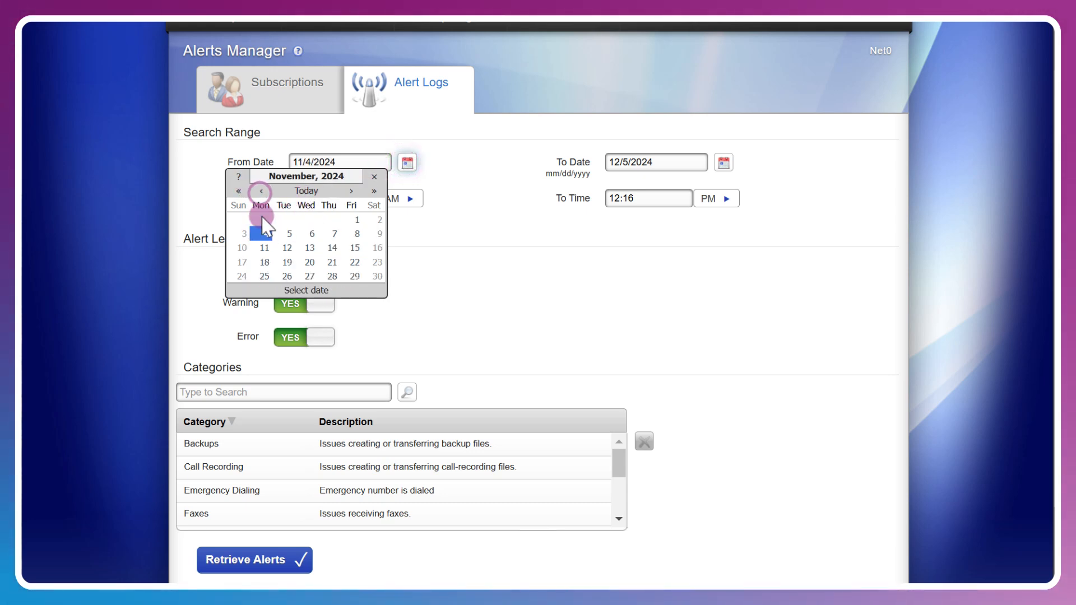
click(264, 262)
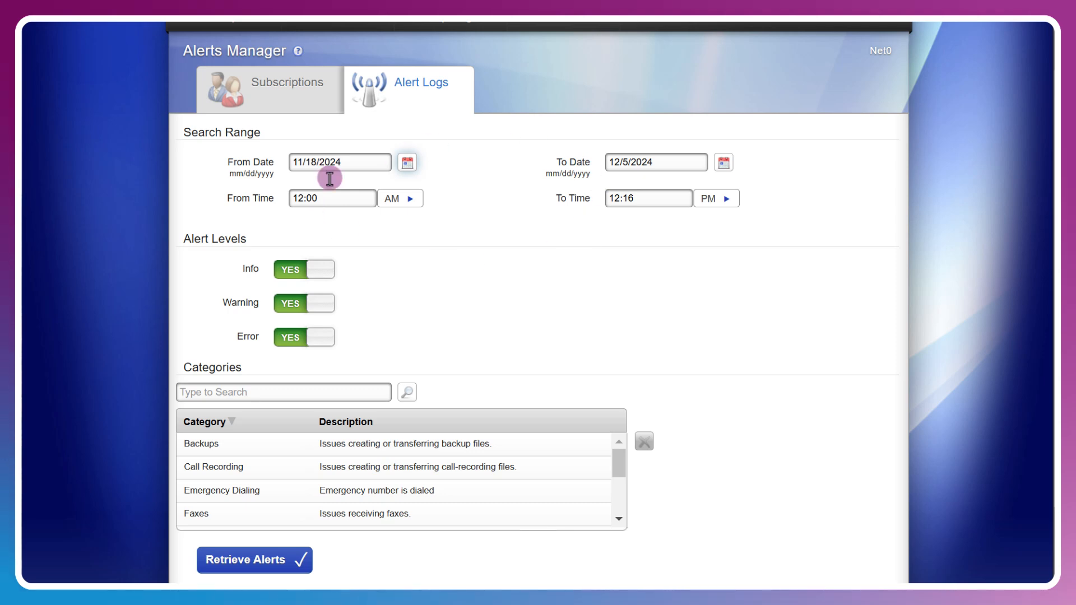
click(276, 560)
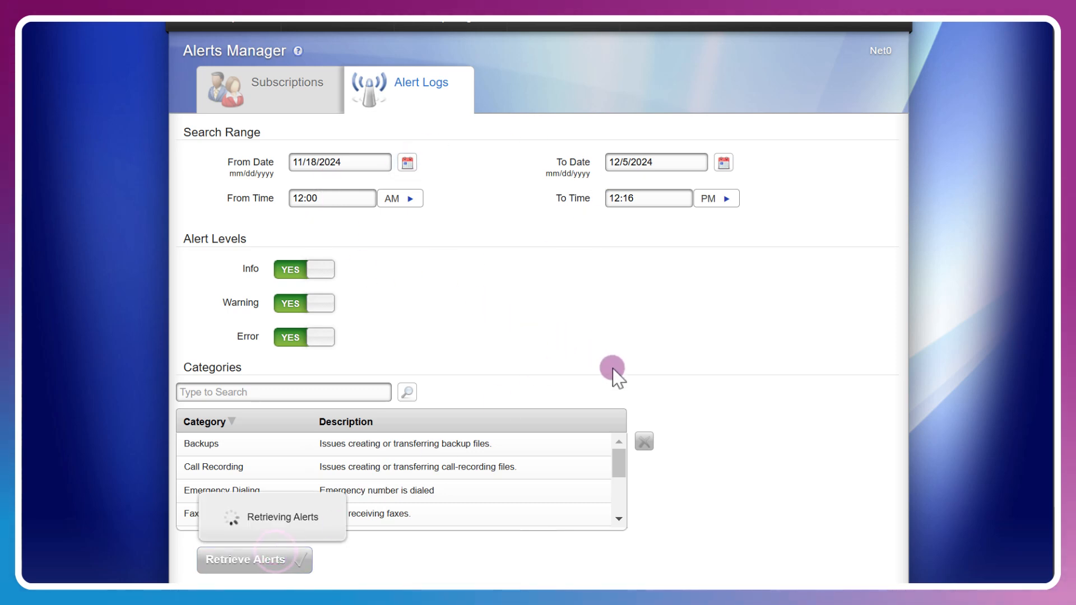
scroll(612, 370, down, 7)
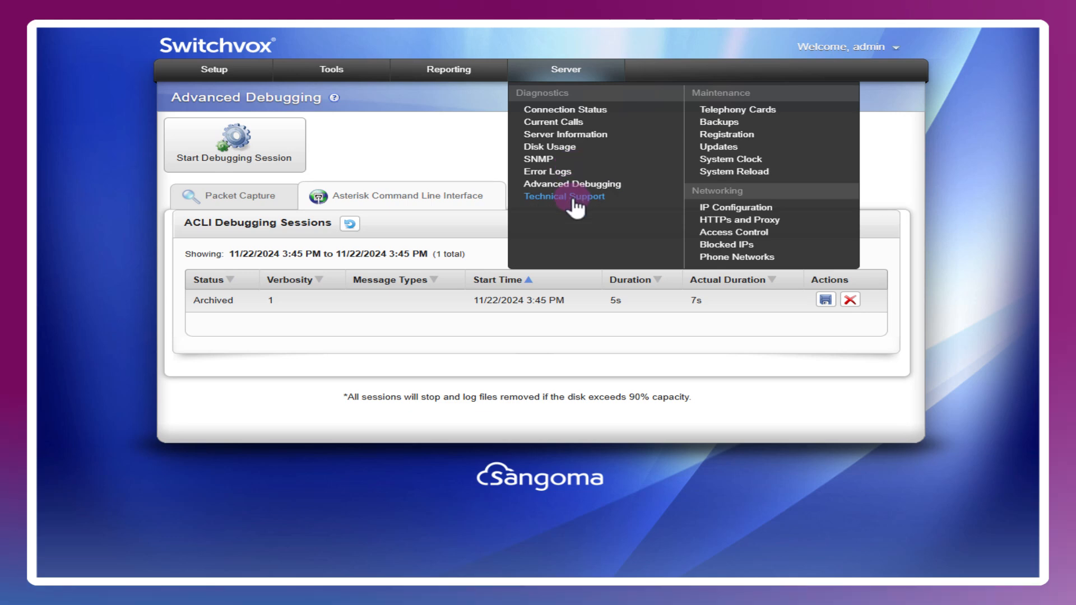
- Switch Technical Support Access from Disabled to Enabled on the Technical Support page
click(571, 197)
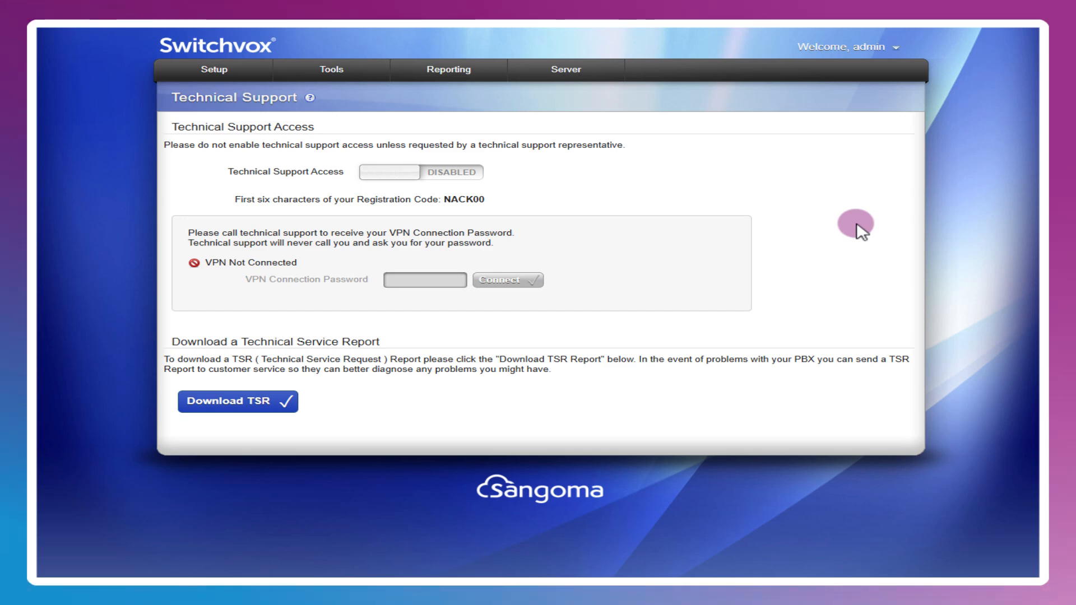
click(449, 172)
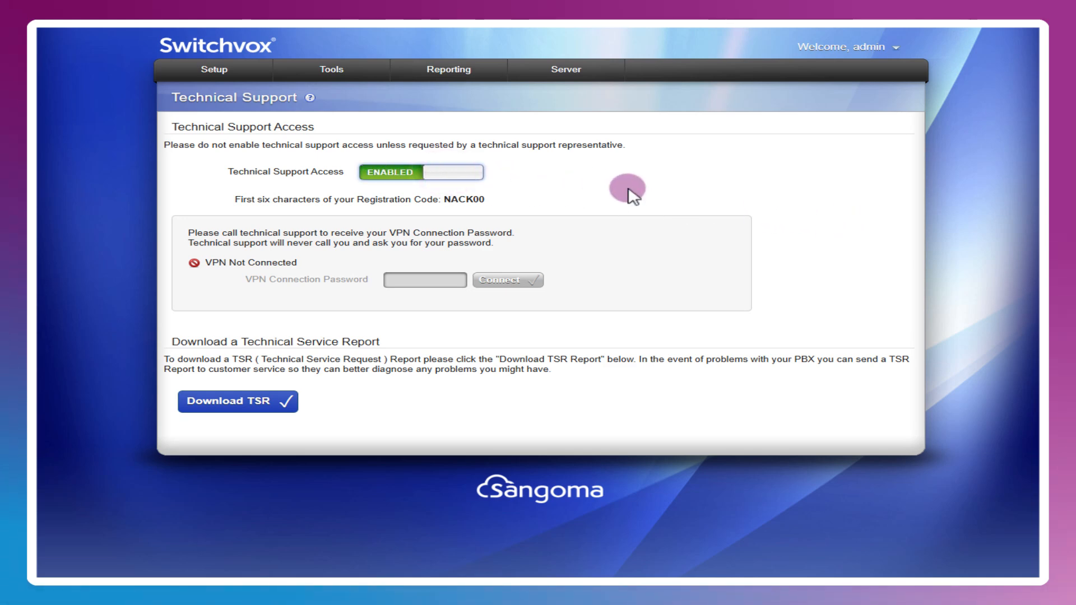